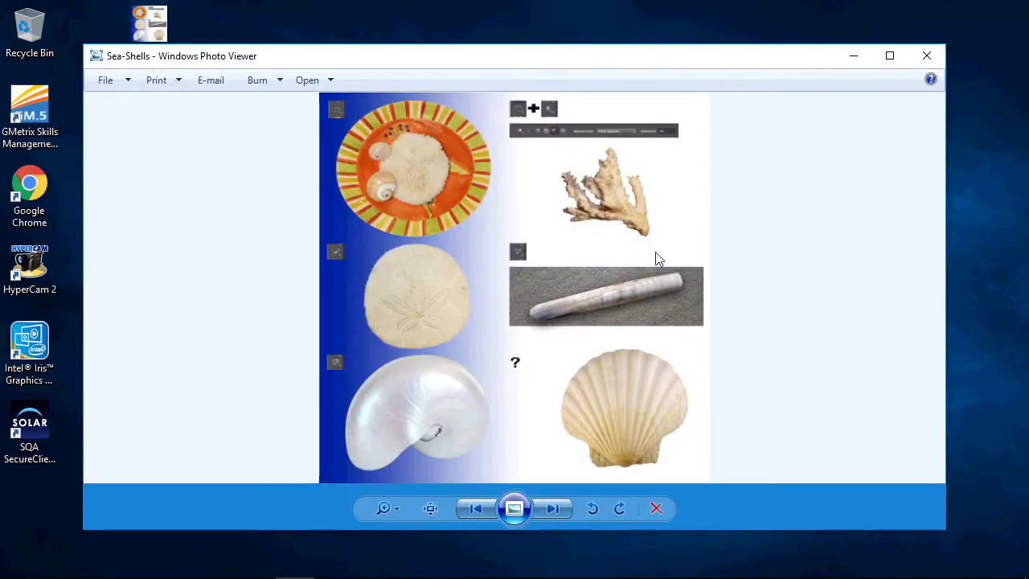
# - Close the Sea-Shells preview, view the Plate image from the desktop, and close it again
pyautogui.click(927, 55)
pyautogui.doubleClick(169, 104)
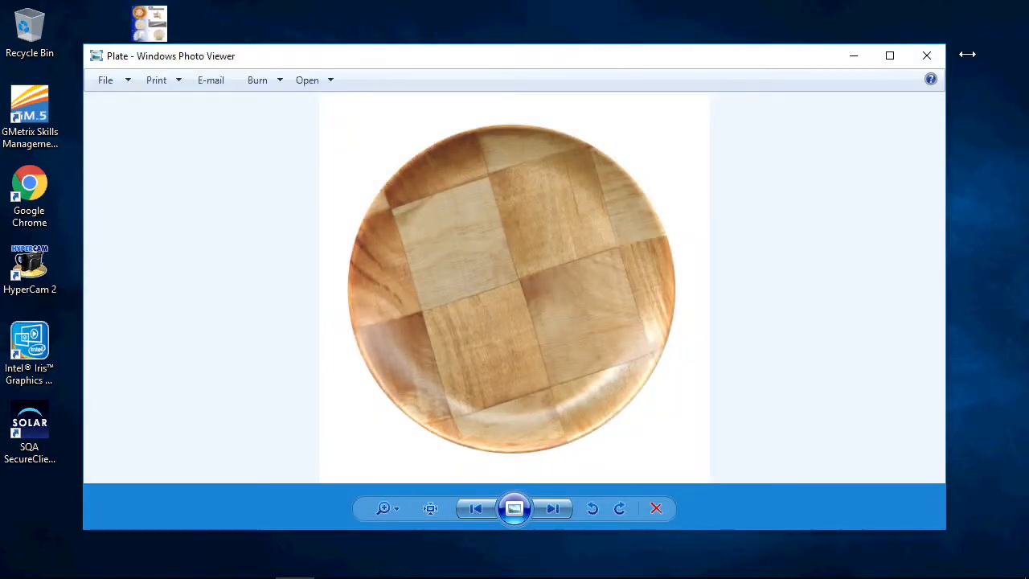
pyautogui.click(927, 55)
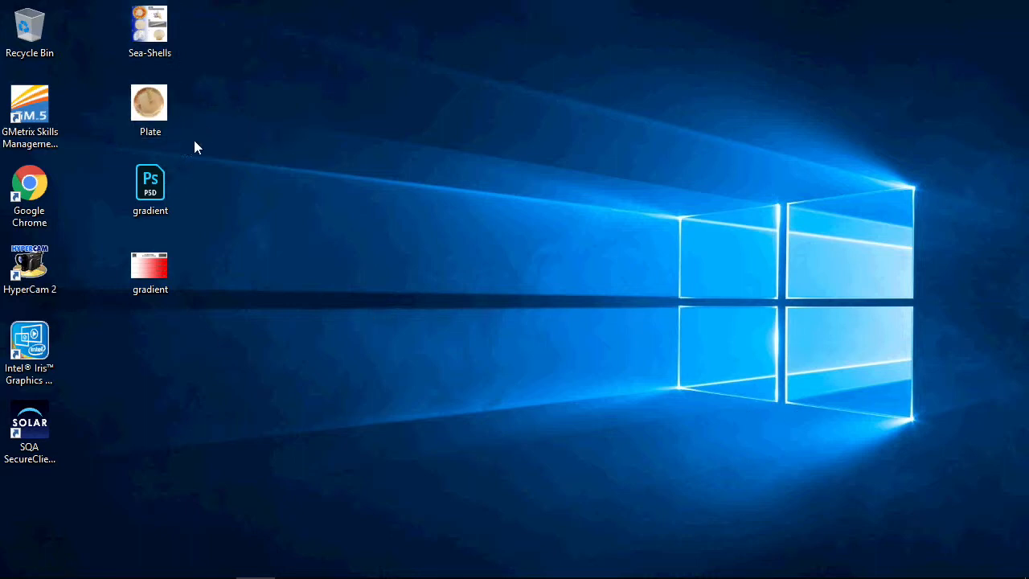
# - Open the Sea-Shells image in Adobe Photoshop CC 2018 without making it the default app for .jpg files
pyautogui.rightClick(152, 33)
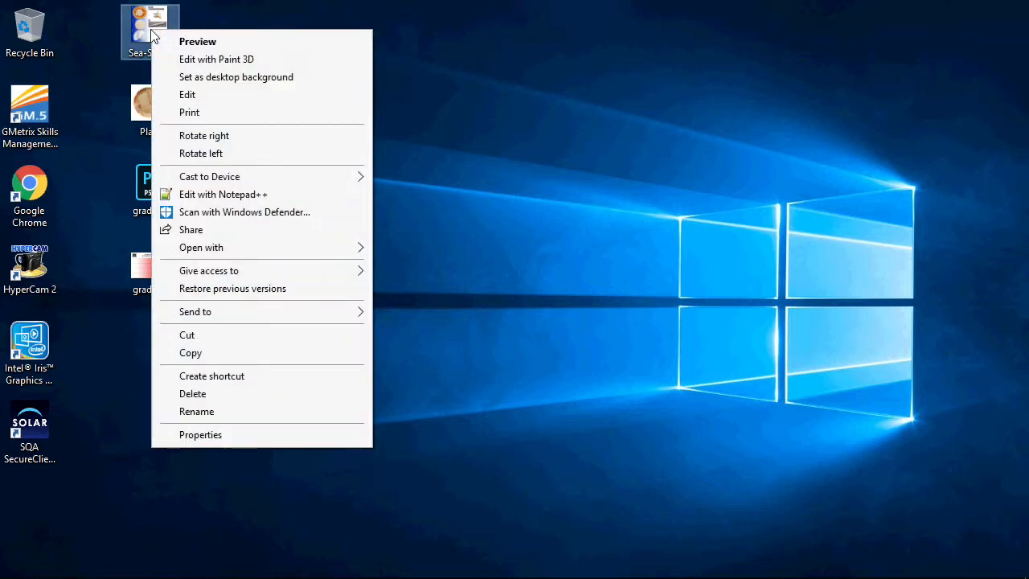
pyautogui.moveTo(310, 274)
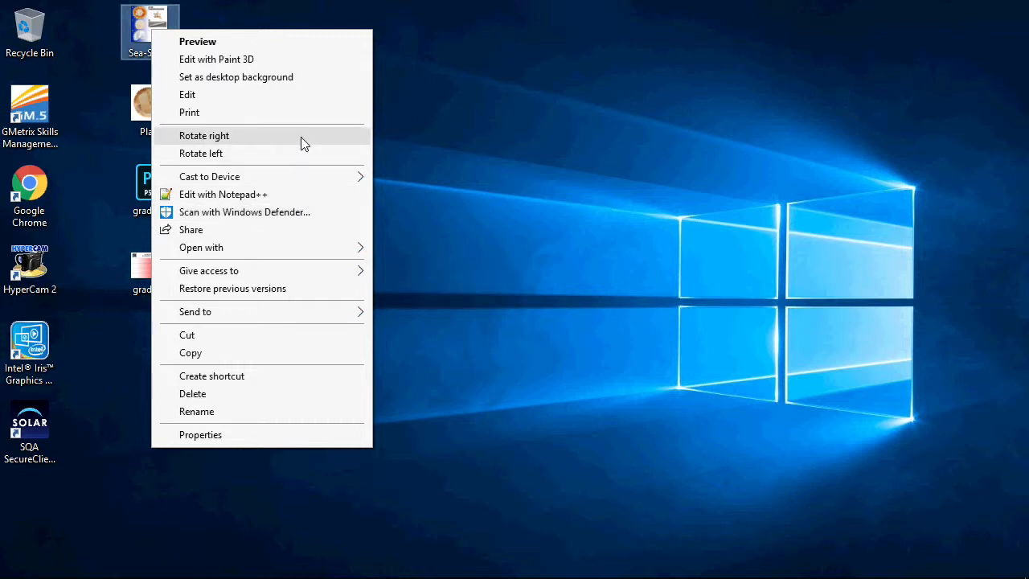
pyautogui.moveTo(277, 247)
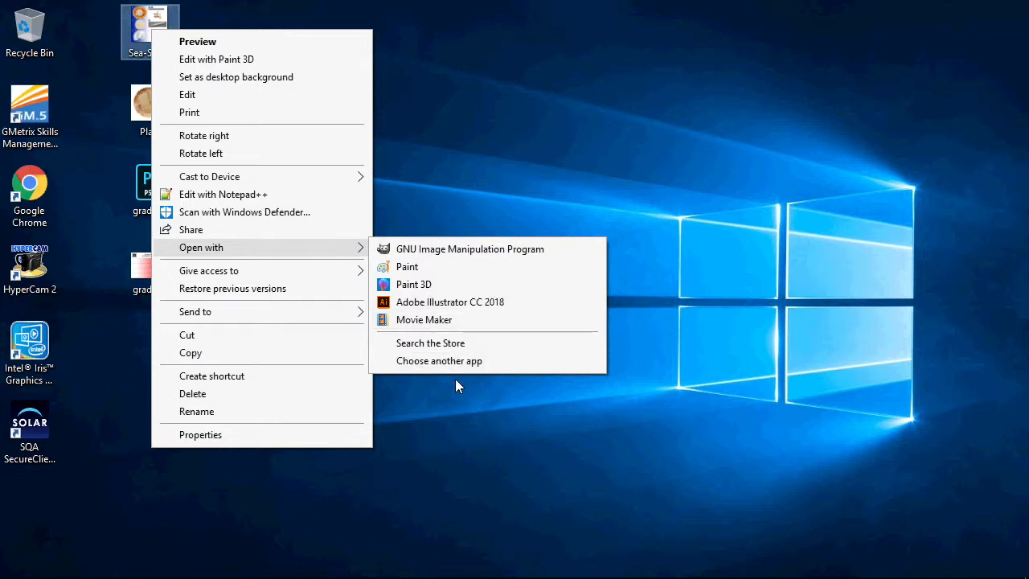
pyautogui.click(429, 363)
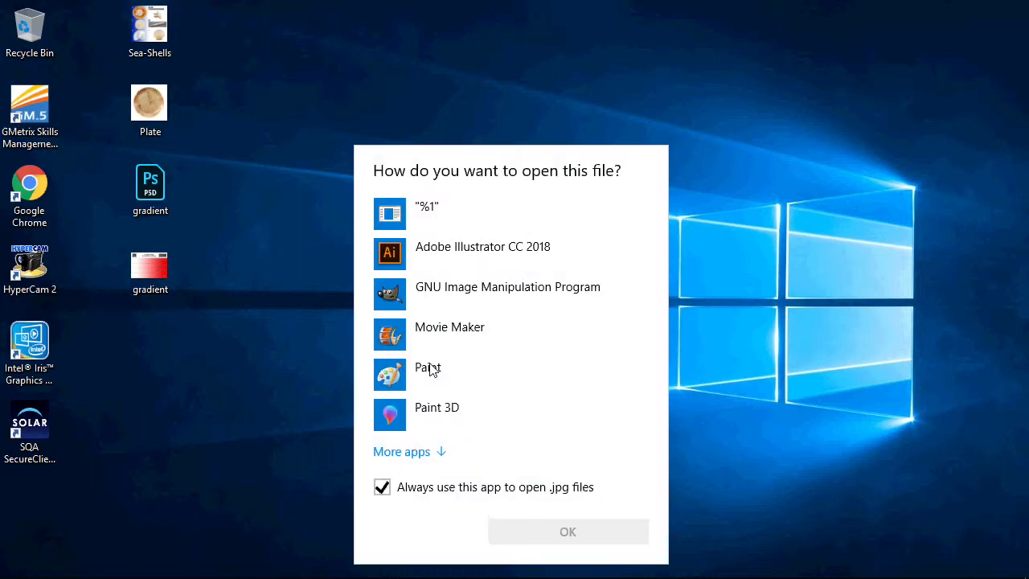
pyautogui.click(406, 452)
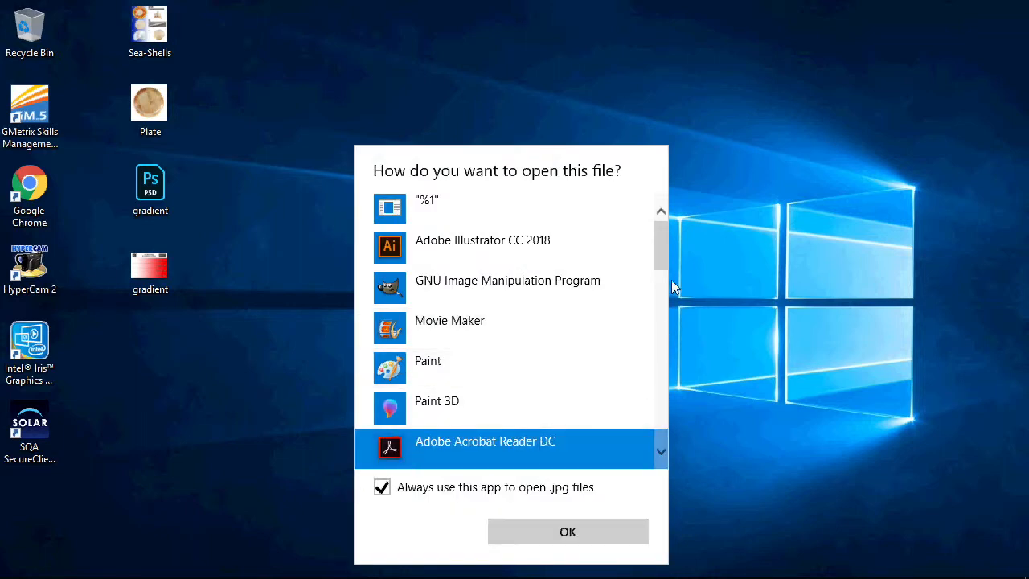
pyautogui.moveTo(662, 247); pyautogui.dragTo(661, 295)
pyautogui.click(499, 326)
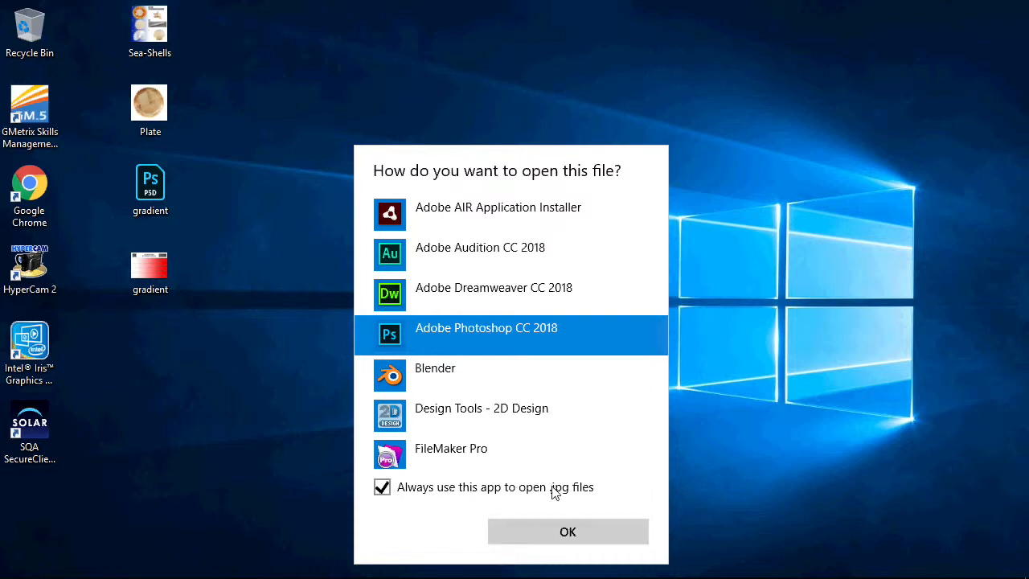
pyautogui.click(381, 491)
pyautogui.click(538, 535)
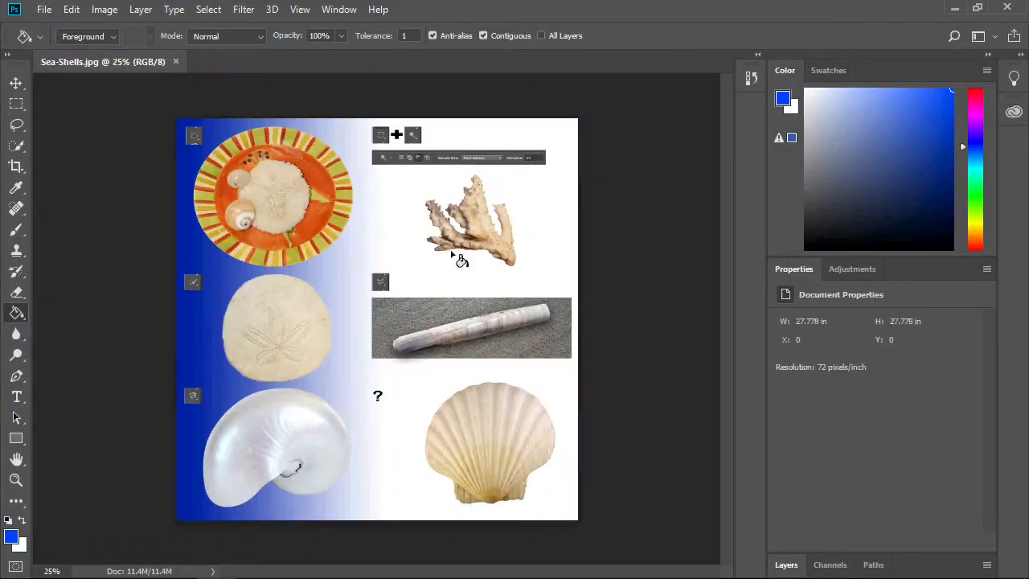
# - Return to the desktop and open the Plate image in Adobe Photoshop CC 2018 as well
pyautogui.click(955, 8)
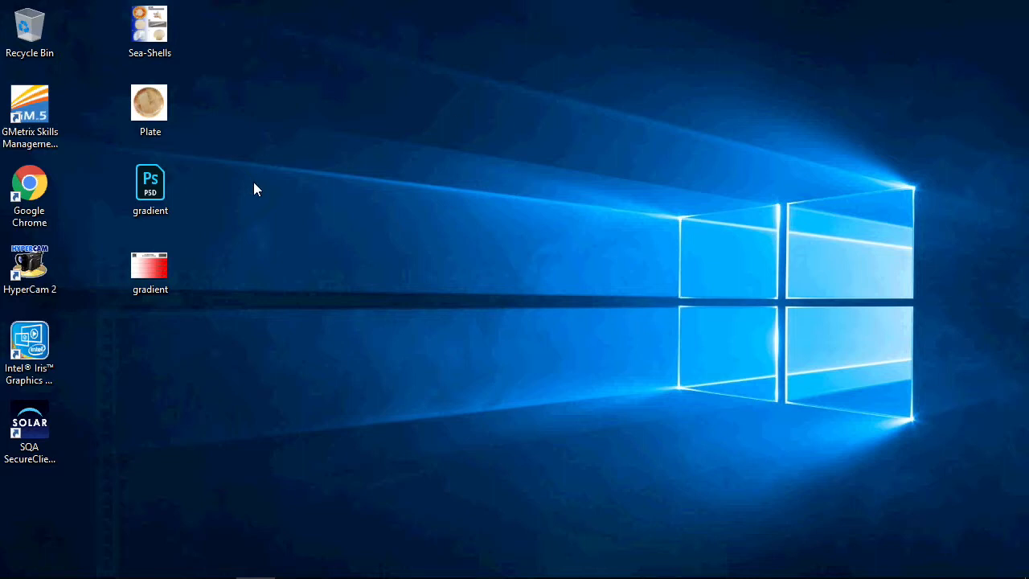
pyautogui.rightClick(154, 100)
pyautogui.moveTo(260, 318)
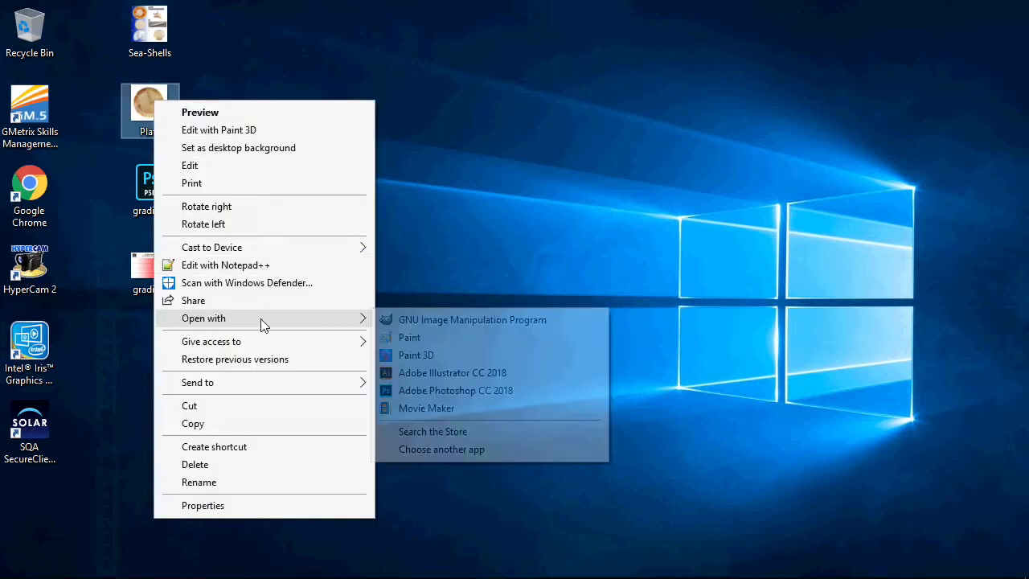
pyautogui.click(446, 392)
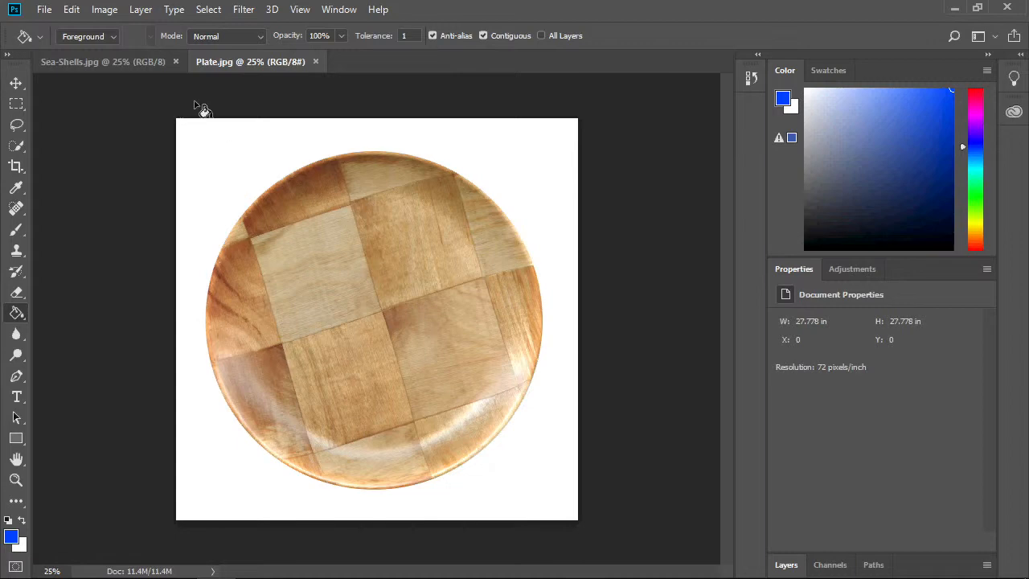
# - Compare the Sea-Shells and Plate documents, ending on Sea-Shells.jpg
pyautogui.click(121, 62)
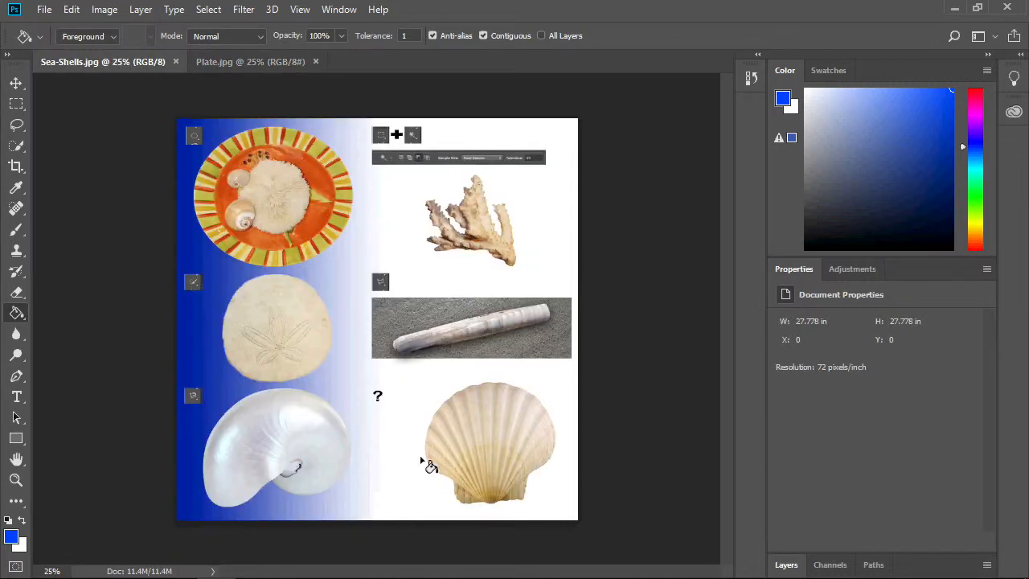
pyautogui.click(230, 62)
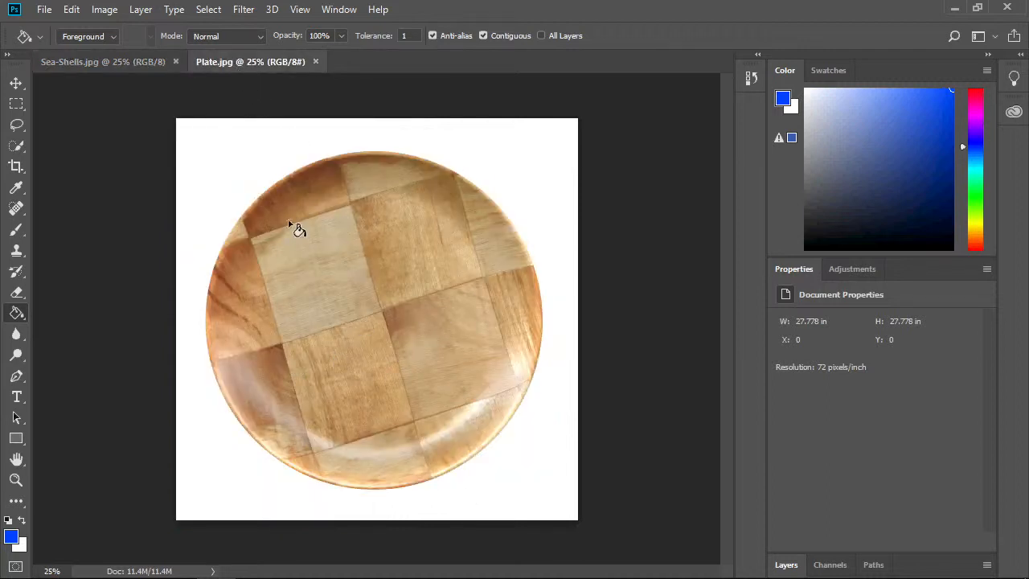
pyautogui.click(116, 61)
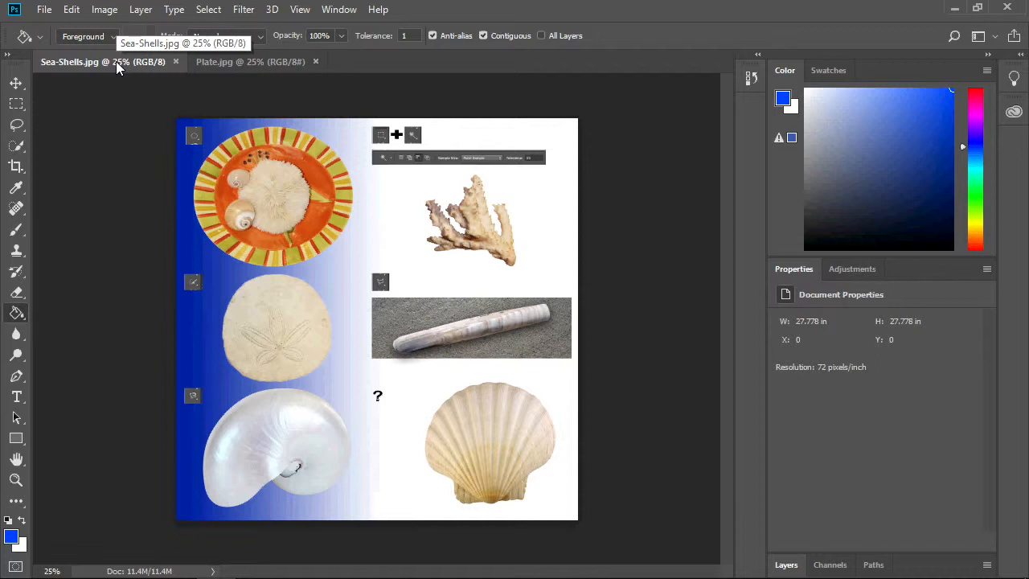
# - Draw a small irregular test selection with the Polygonal Lasso in the empty area between the orange plate and the coral
pyautogui.click(20, 111)
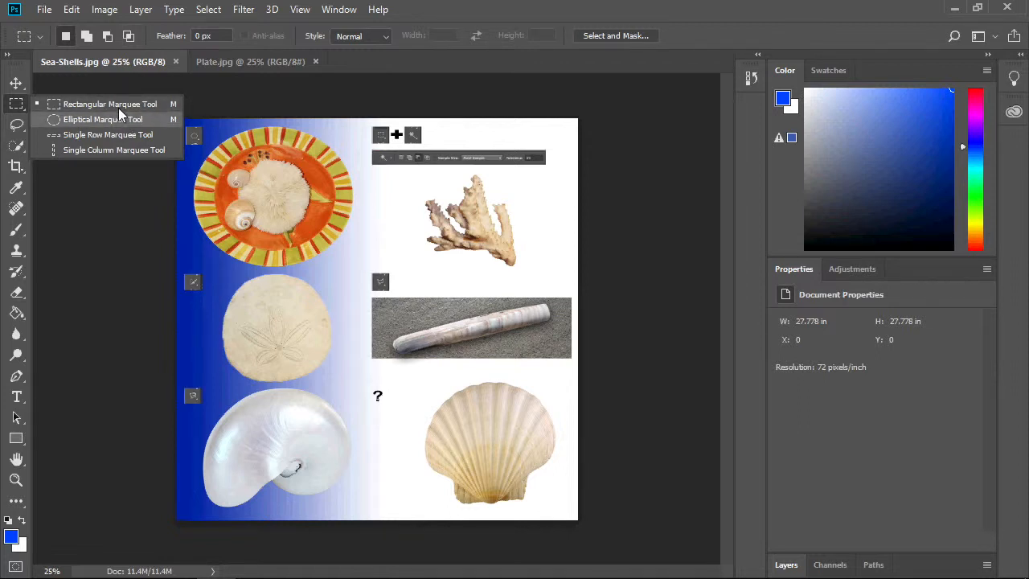
pyautogui.click(18, 125)
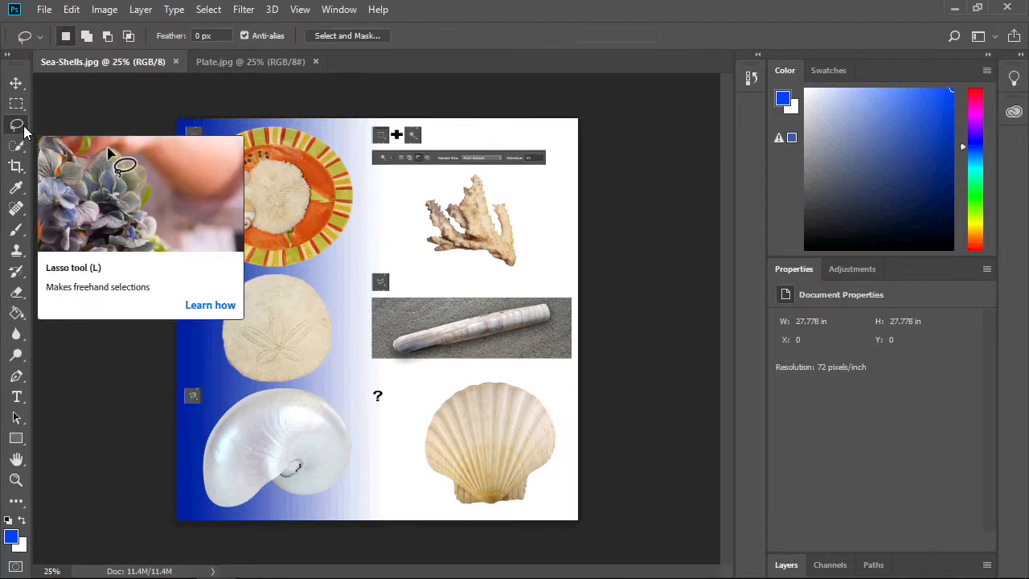
pyautogui.click(19, 127)
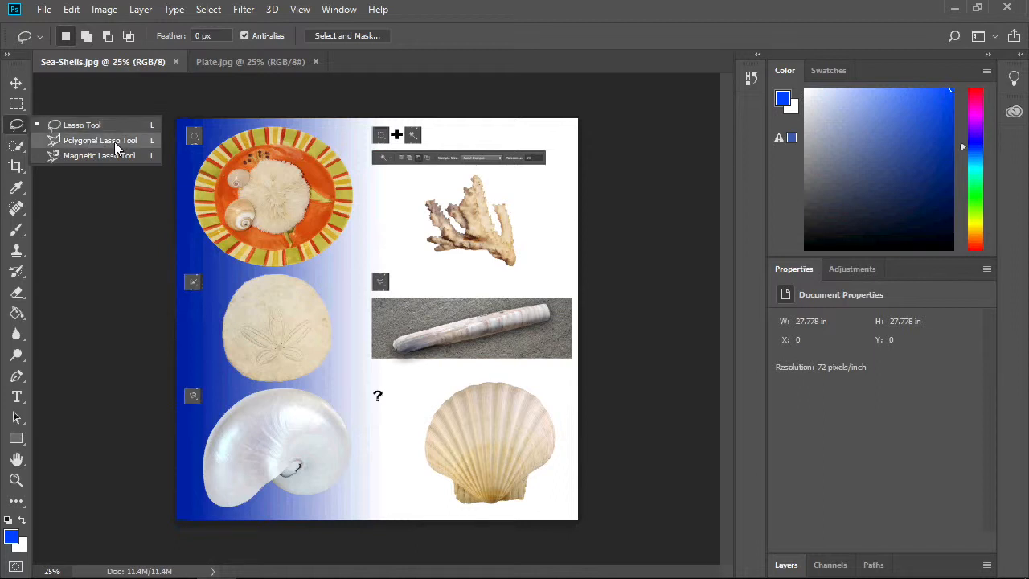
pyautogui.click(116, 145)
pyautogui.click(390, 206)
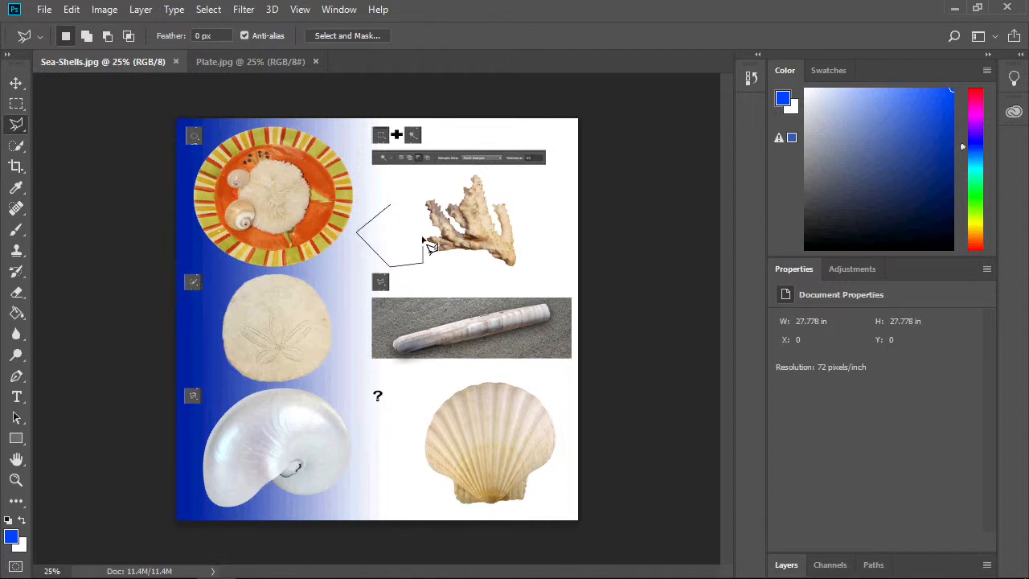
pyautogui.click(390, 207)
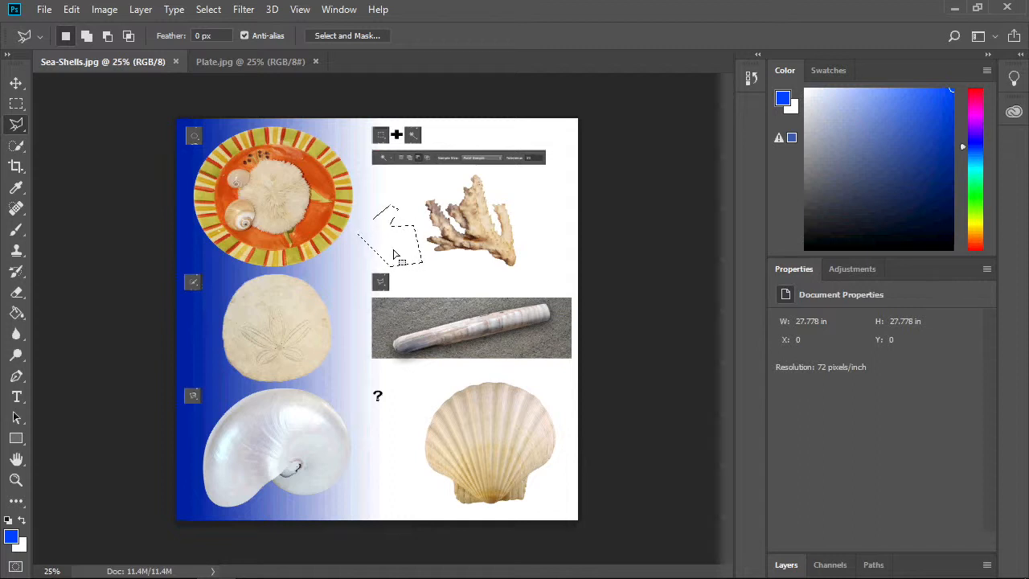
# - Trace the outline of the white nautilus shell with the Magnetic Lasso and deselect it
pyautogui.rightClick(17, 126)
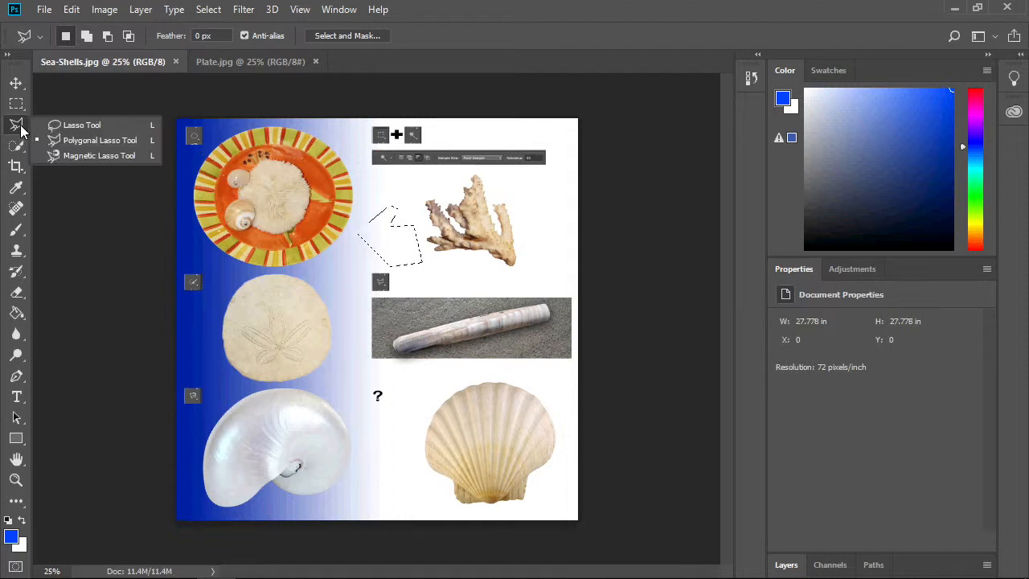
pyautogui.click(113, 156)
pyautogui.click(287, 392)
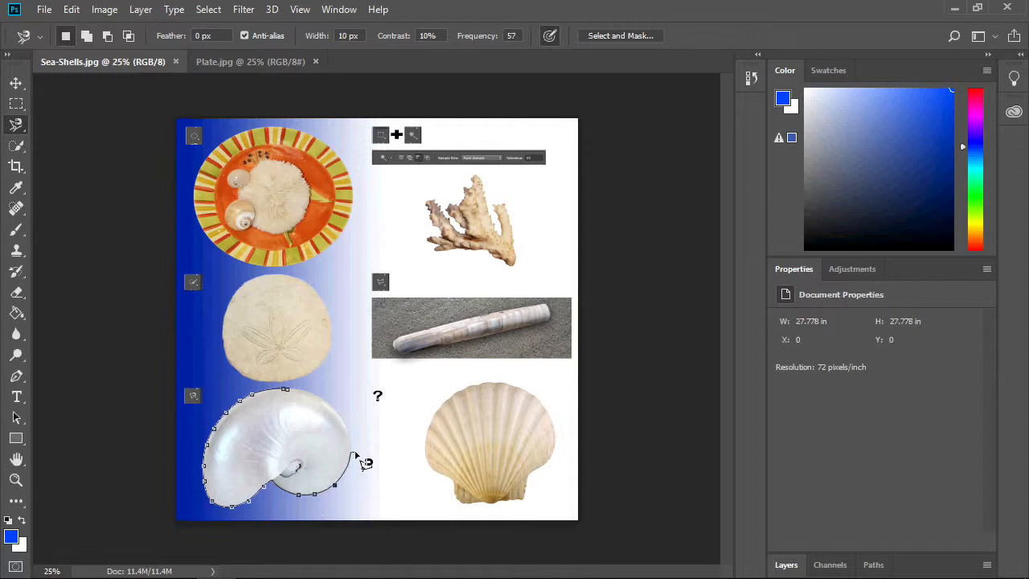
pyautogui.click(295, 395)
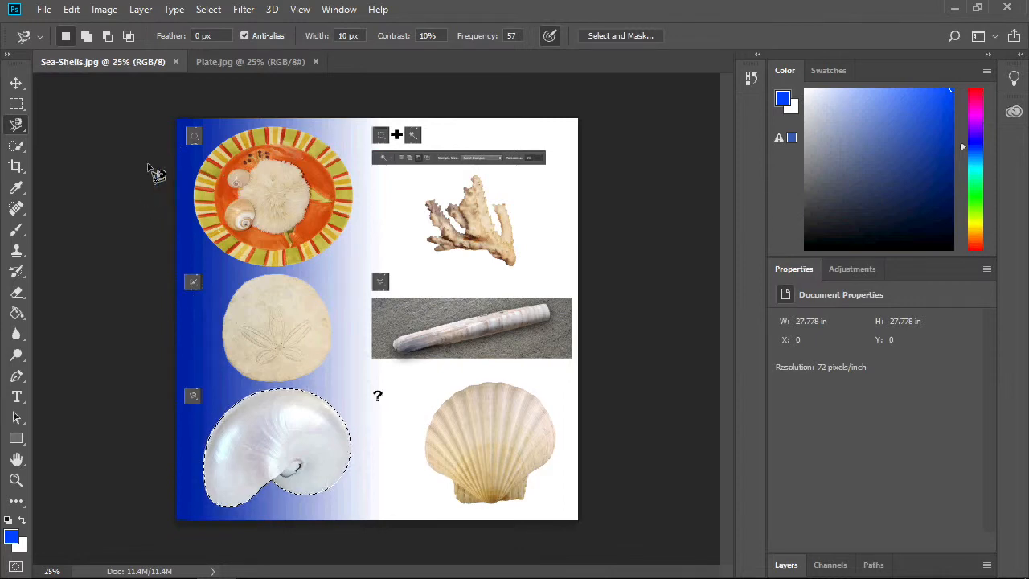
pyautogui.click(204, 10)
pyautogui.click(224, 42)
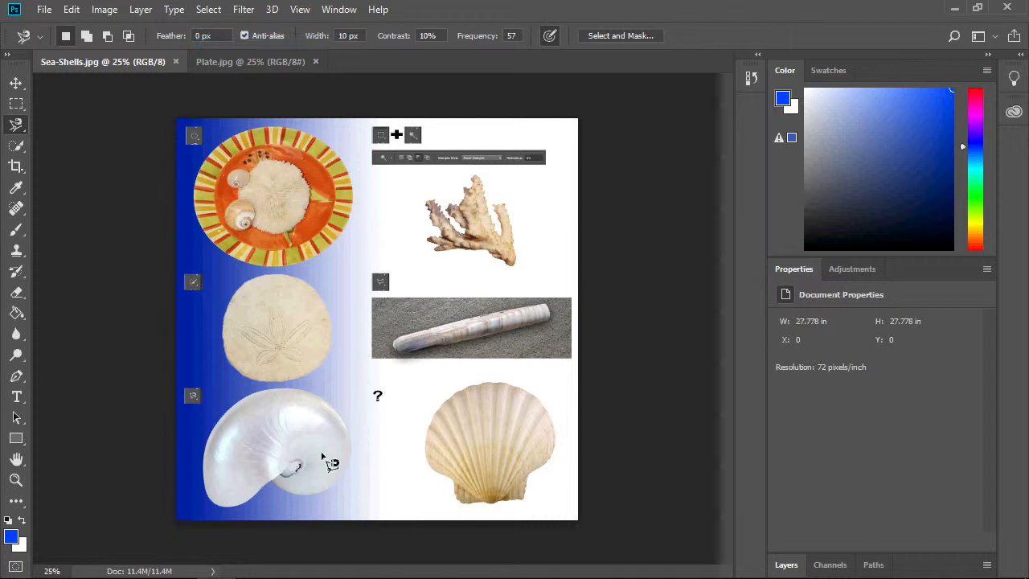
# - Draw an Elliptical Marquee selection over the orange plate with the striped rim
pyautogui.click(14, 150)
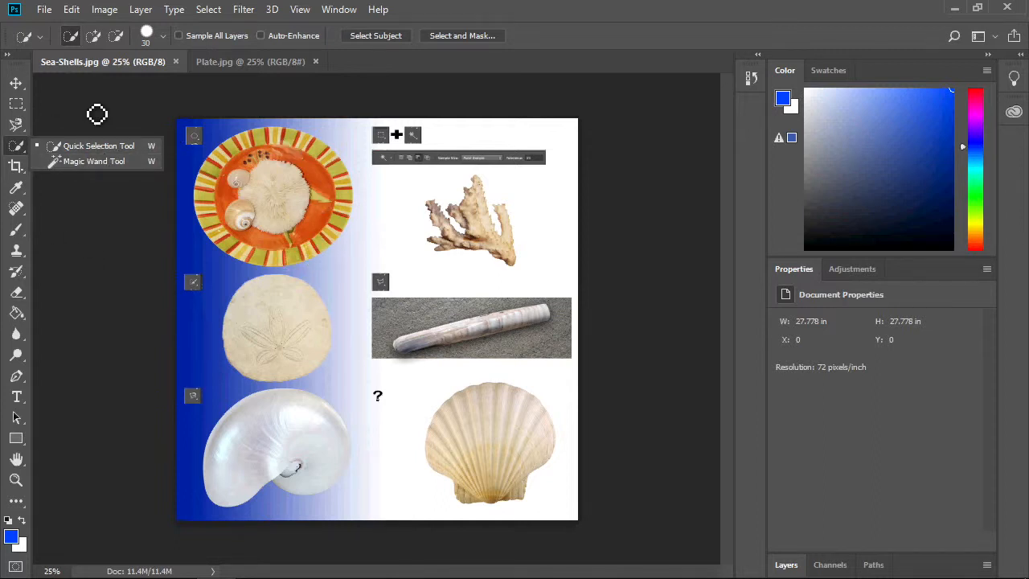
pyautogui.click(16, 103)
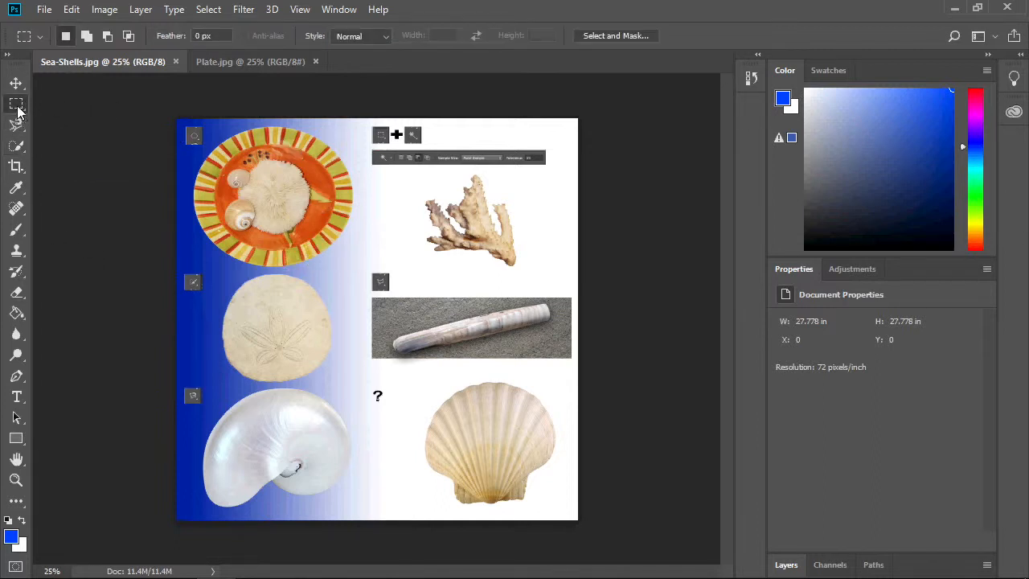
pyautogui.rightClick(18, 109)
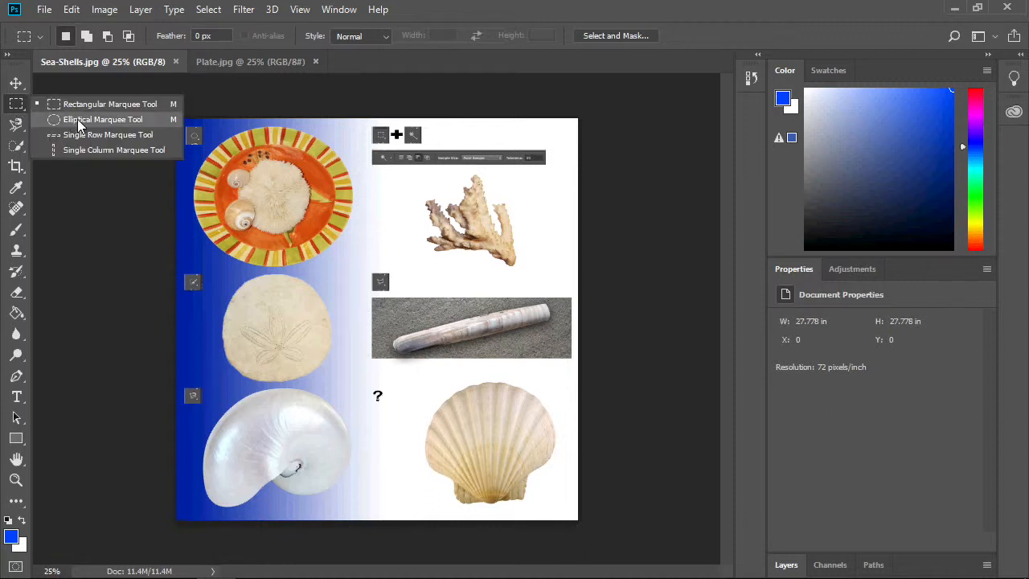
pyautogui.click(77, 119)
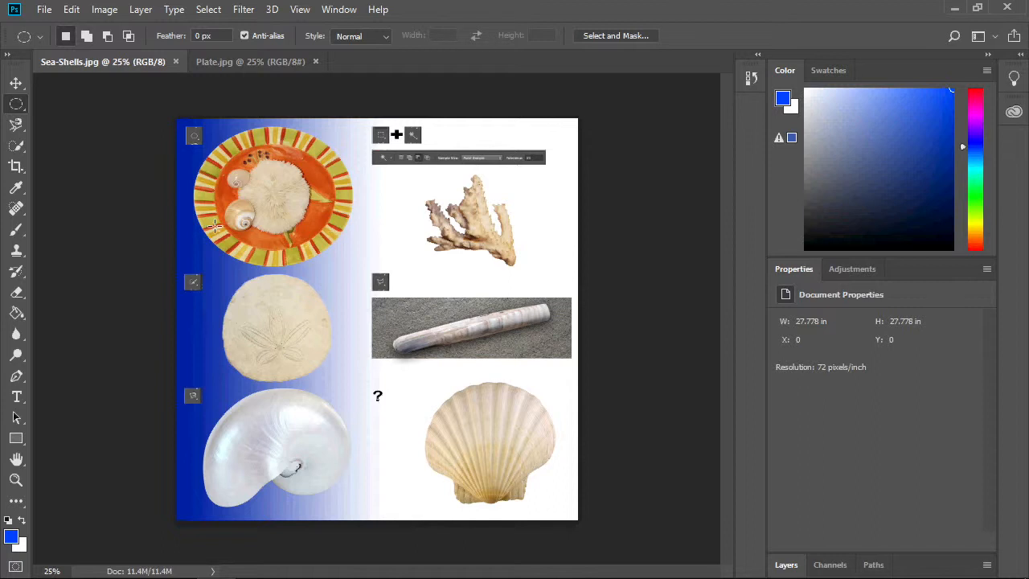
pyautogui.moveTo(349, 136); pyautogui.dragTo(200, 257)
# - Enlarge the view of the orange plate and turn on the rulers
pyautogui.click(16, 480)
pyautogui.moveTo(185, 123); pyautogui.dragTo(234, 189)
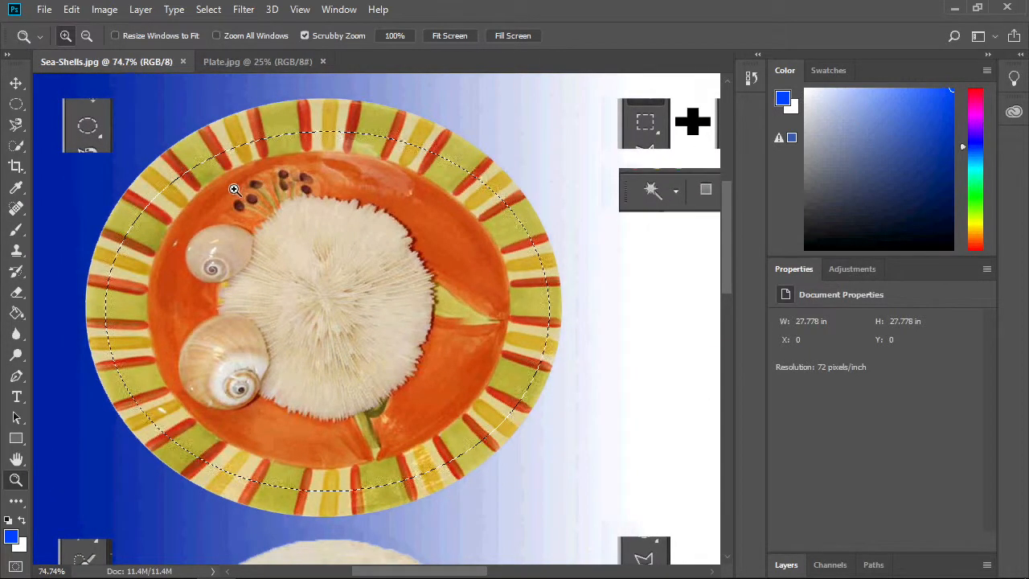
pyautogui.click(302, 9)
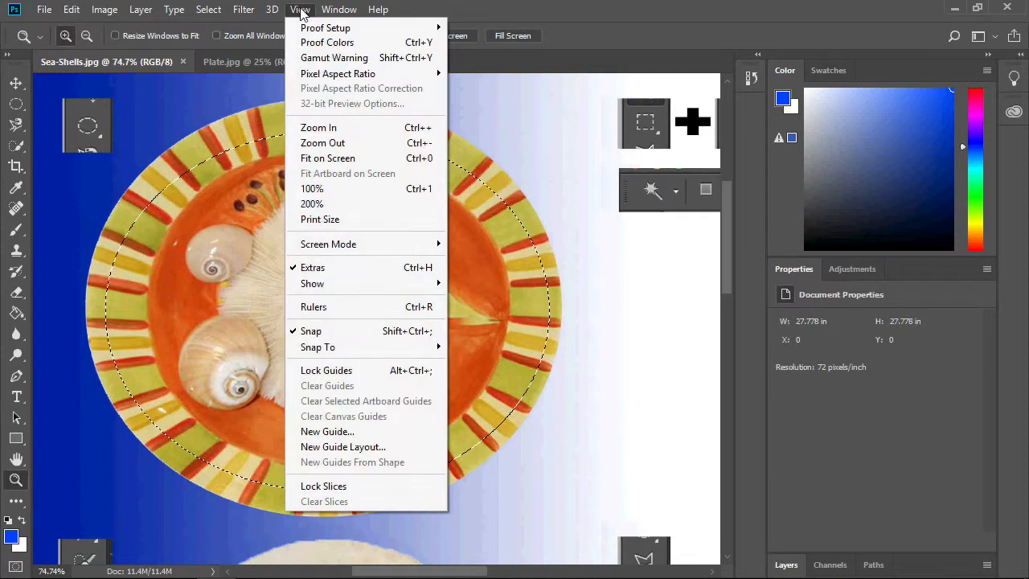
pyautogui.moveTo(366, 288)
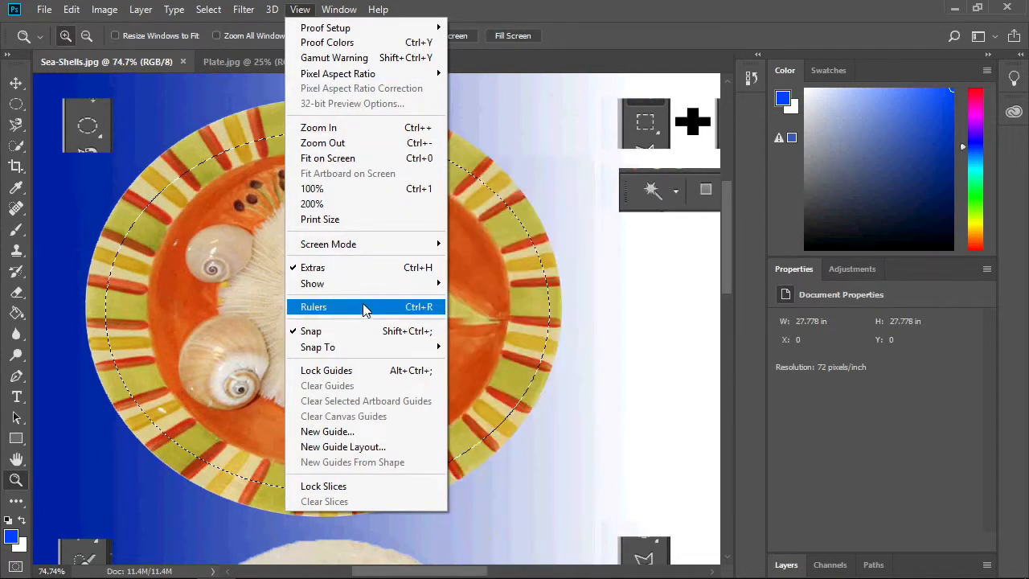
pyautogui.click(363, 306)
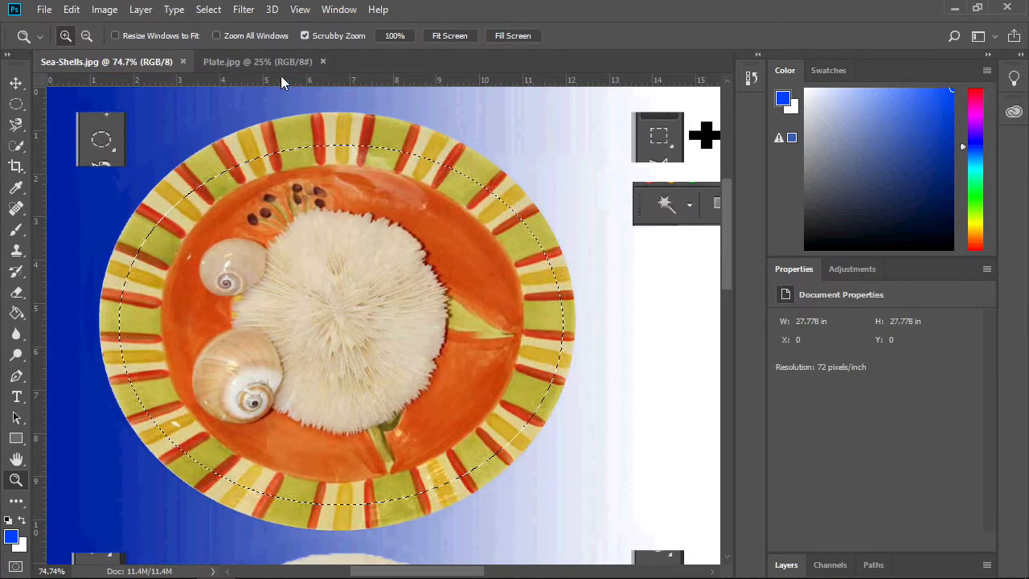
# - Place a horizontal guide at about 0.56 in touching the orange plate's top edge and a vertical guide touching its left edge
pyautogui.moveTo(282, 81); pyautogui.dragTo(282, 110)
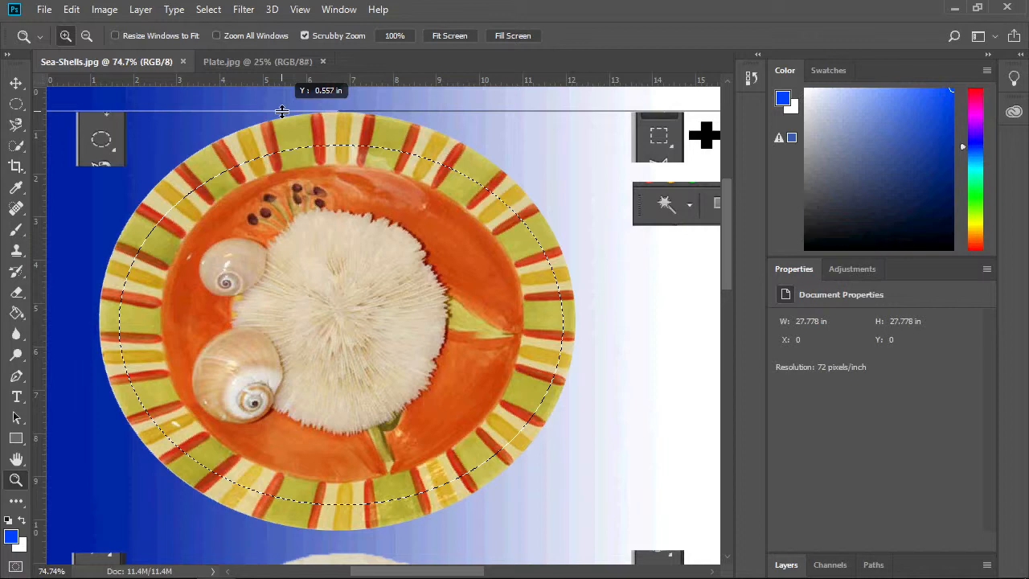
pyautogui.moveTo(282, 111); pyautogui.dragTo(281, 111)
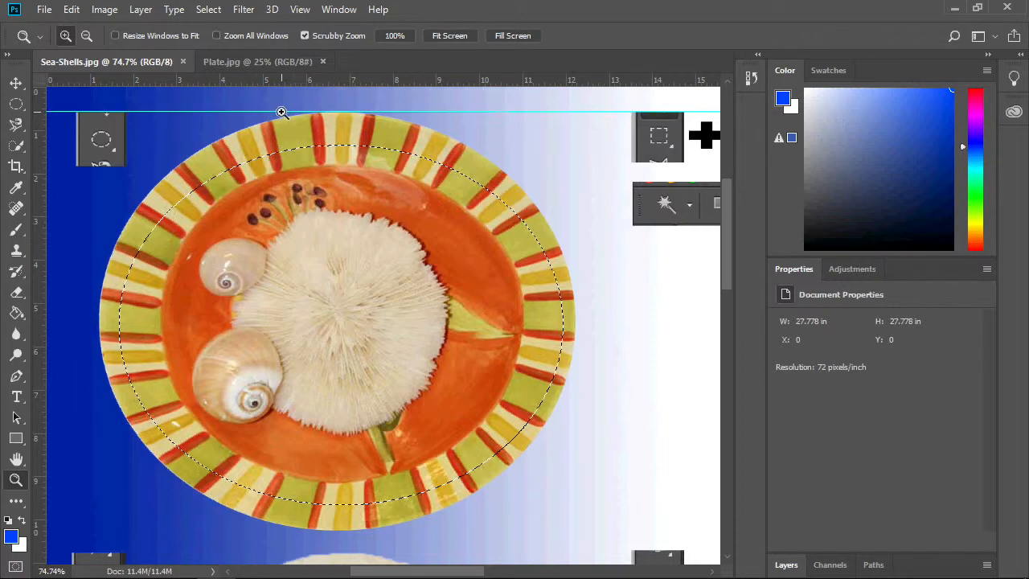
pyautogui.moveTo(39, 297); pyautogui.dragTo(99, 290)
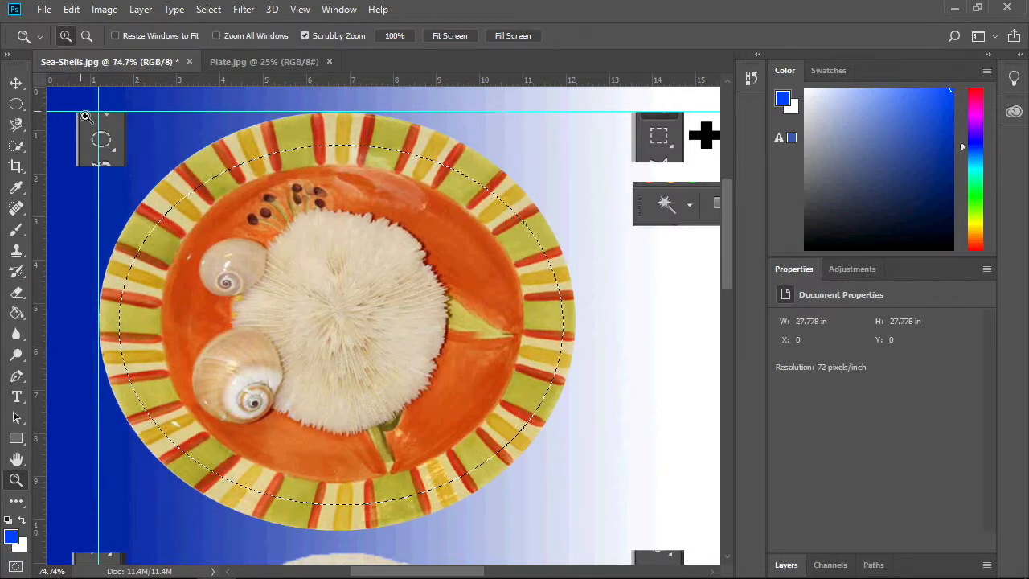
# - Draw an elliptical selection from the guides' intersection to fit the orange plate's outer rim and copy the selected plate
pyautogui.click(16, 104)
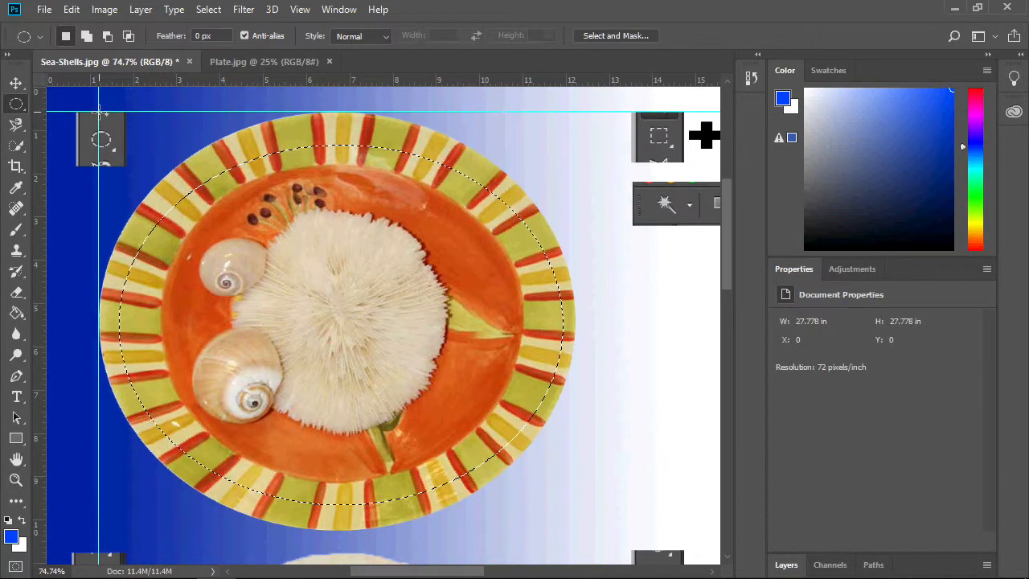
pyautogui.moveTo(99, 110); pyautogui.dragTo(575, 529)
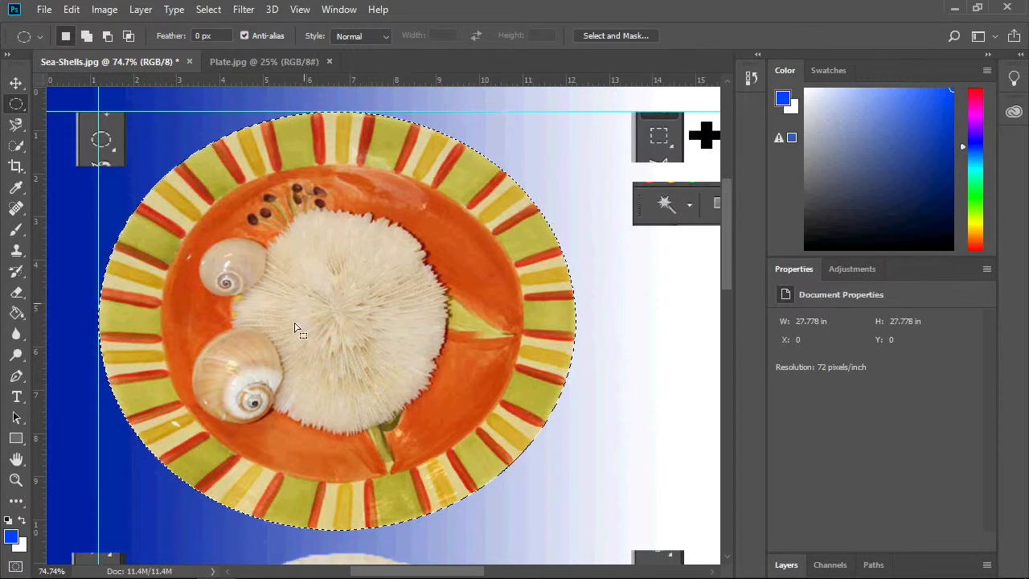
pyautogui.click(71, 9)
pyautogui.click(113, 122)
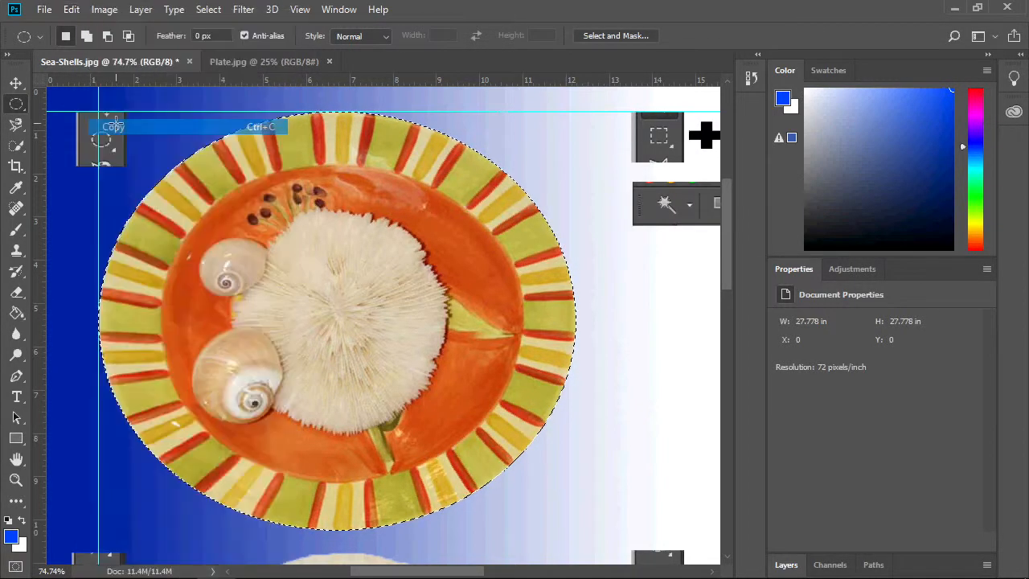
# - Paste the orange plate into Plate.jpg and move it over the wooden plate's upper-left edge, at about X 1.19 in, Y 2.43 in
pyautogui.click(240, 62)
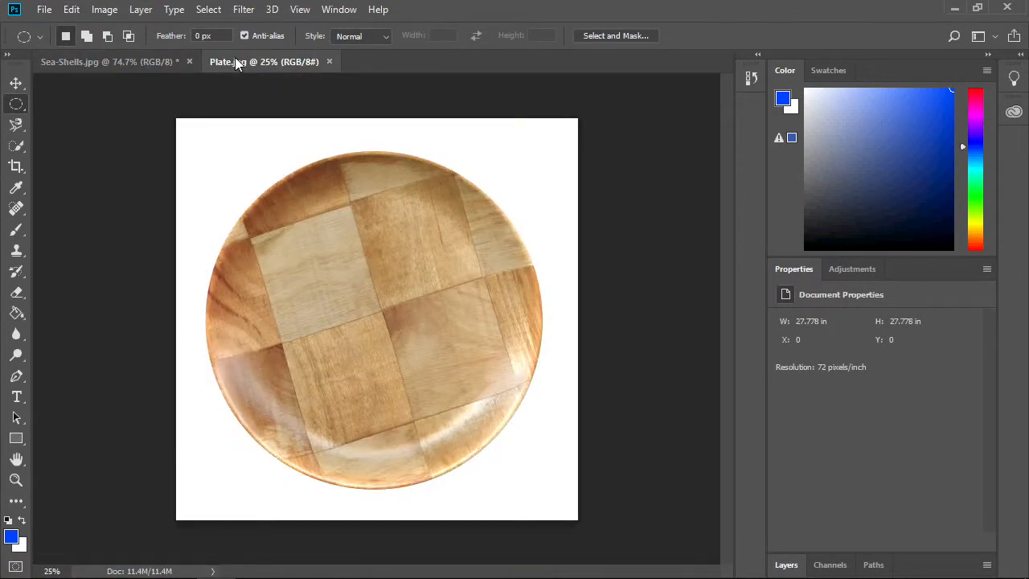
pyautogui.click(71, 9)
pyautogui.click(144, 161)
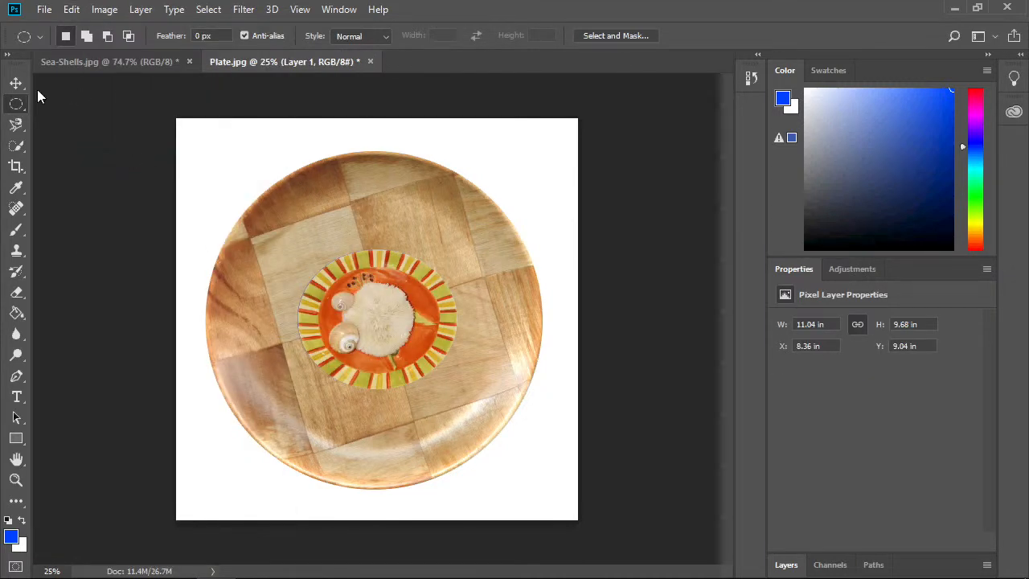
pyautogui.click(16, 83)
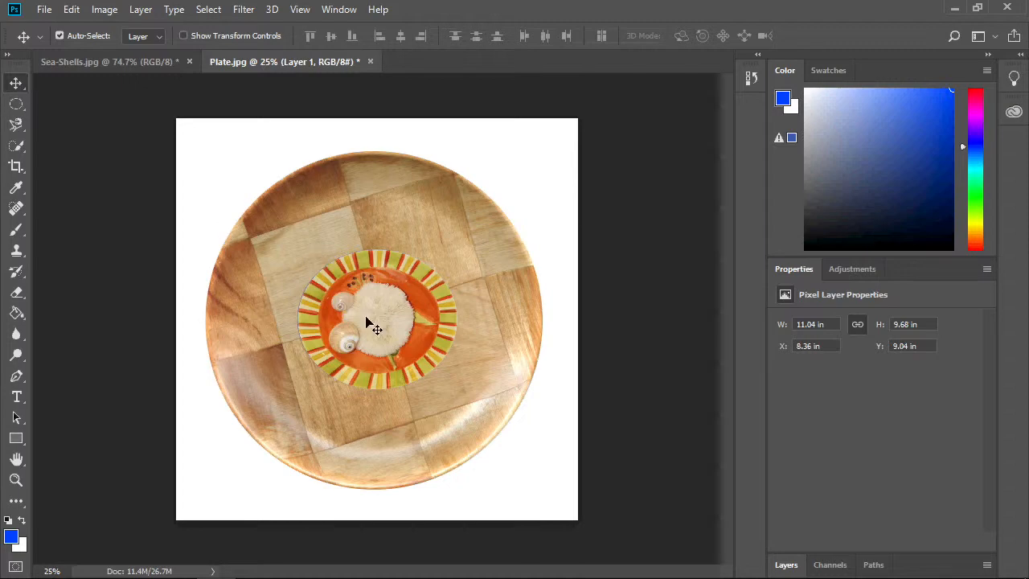
pyautogui.moveTo(404, 306); pyautogui.dragTo(308, 222)
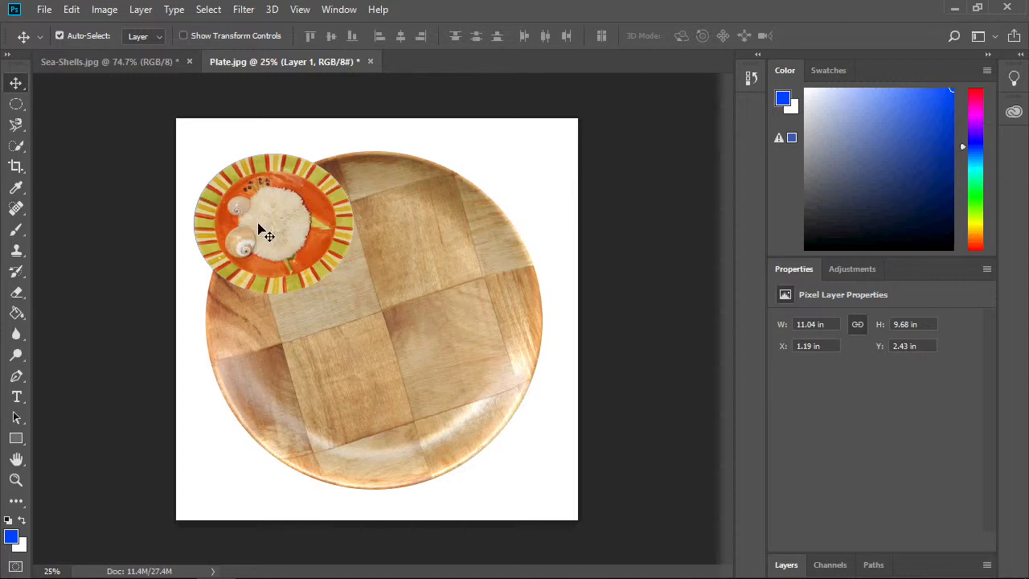
# - In Sea-Shells.jpg, select the whole sand dollar with the Quick Selection tool using a brush size of about 162 px
pyautogui.click(110, 61)
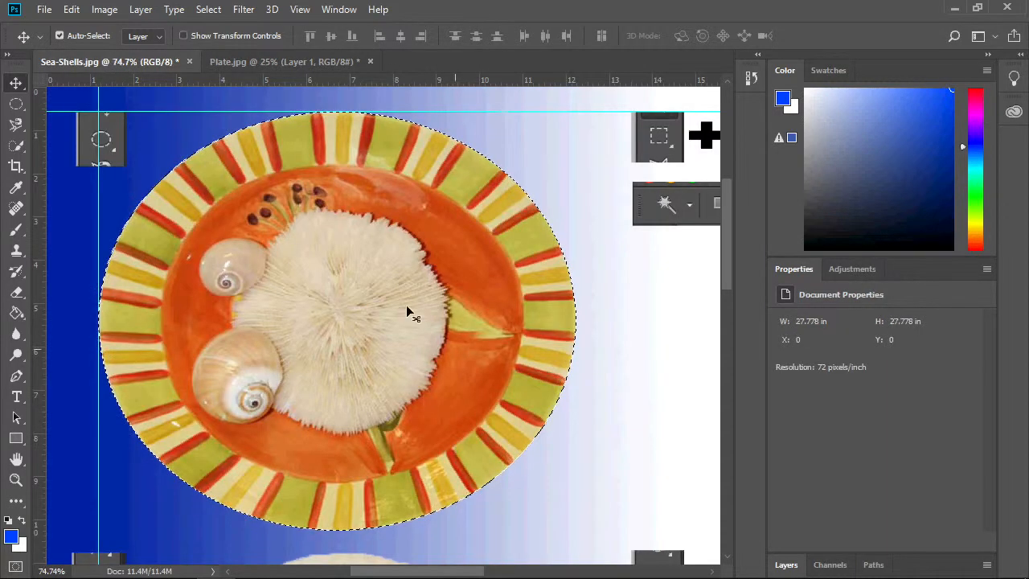
pyautogui.moveTo(724, 248); pyautogui.dragTo(731, 336)
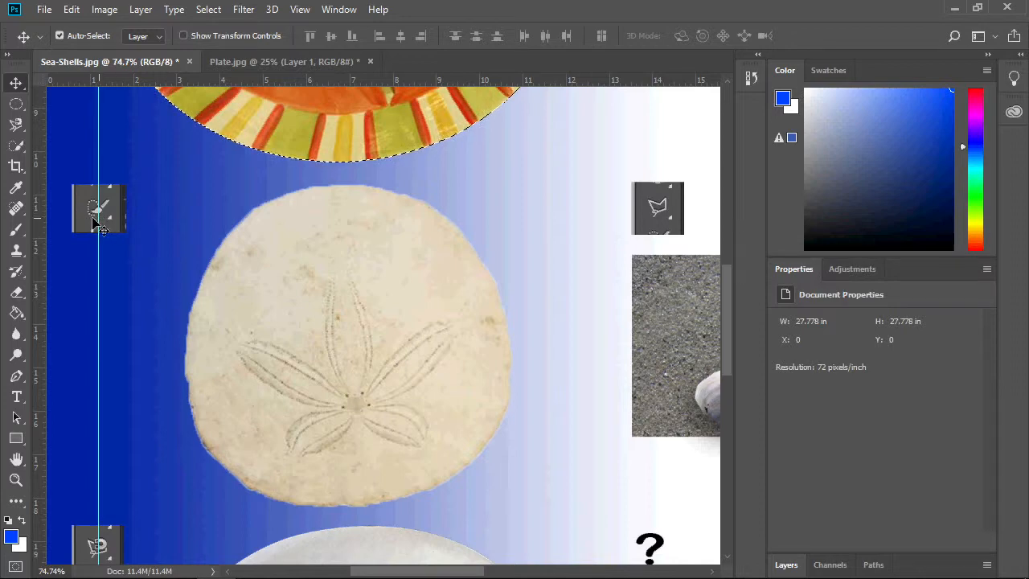
pyautogui.click(16, 147)
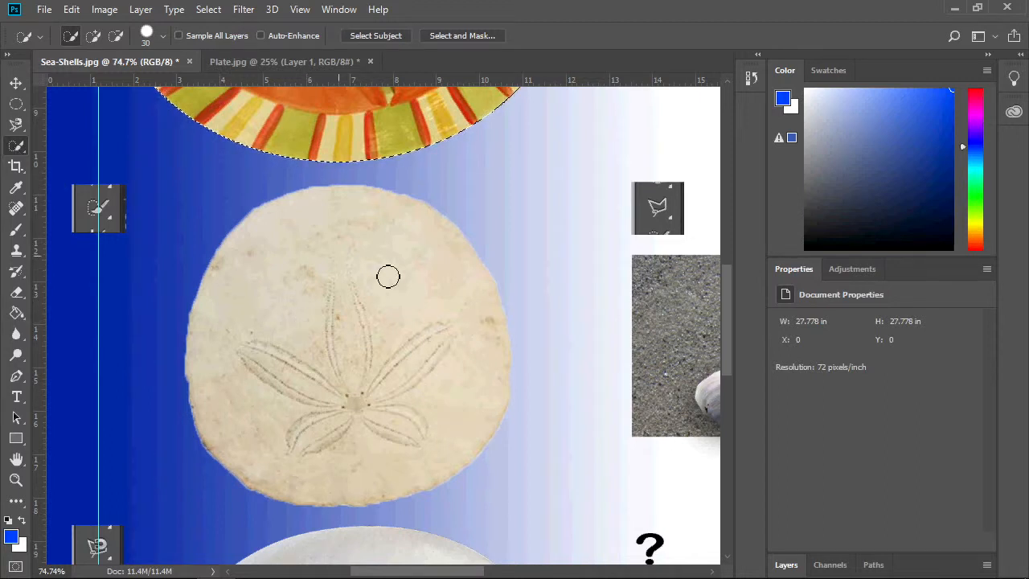
pyautogui.click(161, 36)
pyautogui.moveTo(95, 82); pyautogui.dragTo(147, 84)
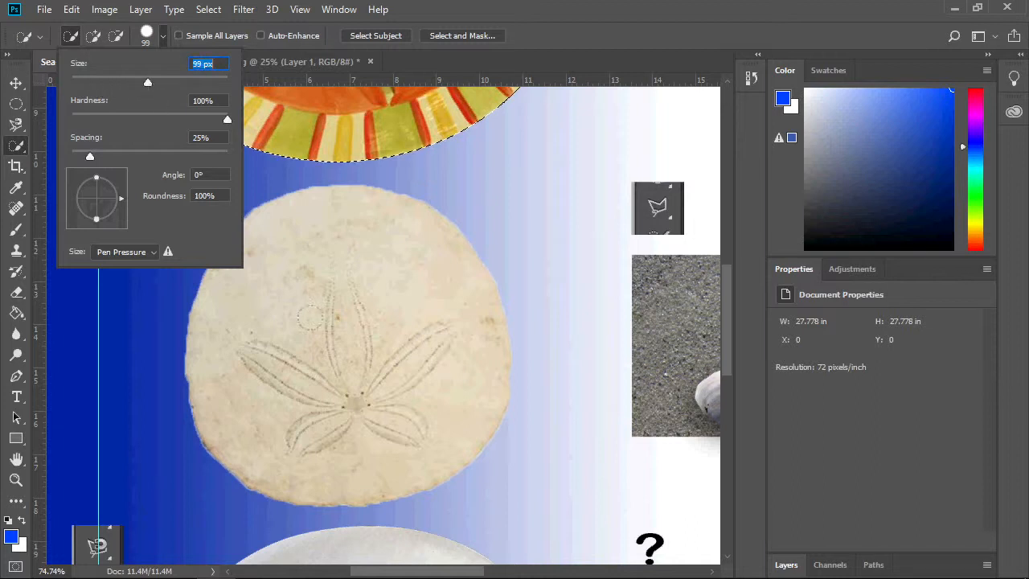
pyautogui.moveTo(146, 81); pyautogui.dragTo(179, 90)
pyautogui.moveTo(319, 288)
pyautogui.mouseDown()
pyautogui.moveTo(354, 314)
pyautogui.moveTo(327, 368)
pyautogui.mouseUp()
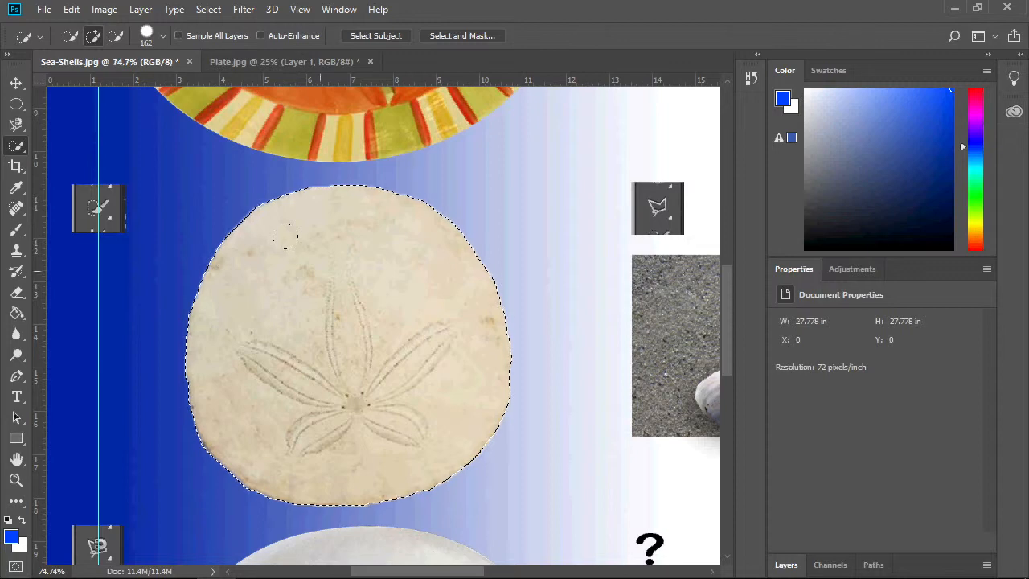
# - Copy the selected sand dollar and paste it into Plate.jpg at the centre of the wooden plate
pyautogui.click(71, 9)
pyautogui.click(114, 127)
pyautogui.click(251, 62)
pyautogui.click(71, 8)
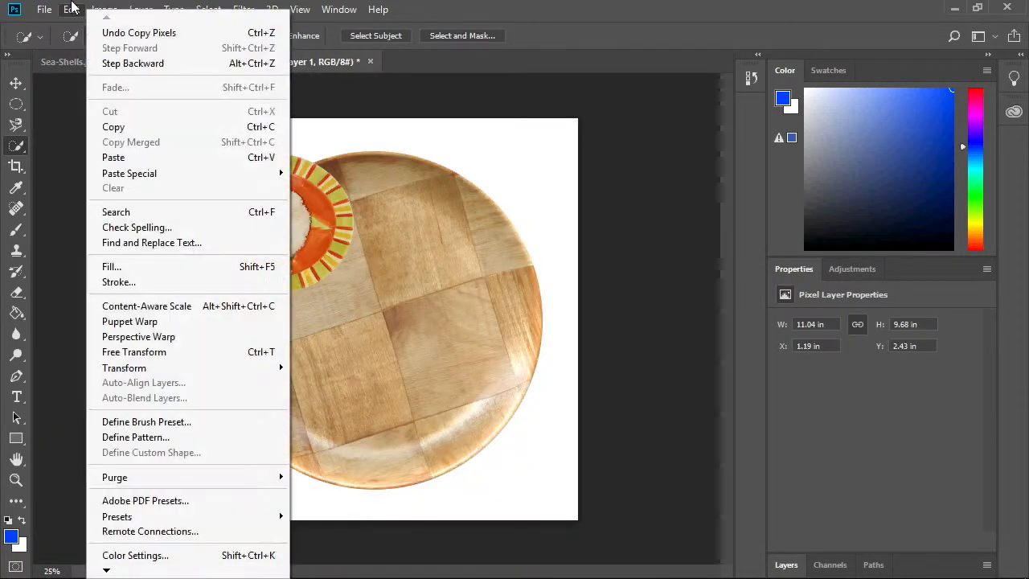
pyautogui.click(133, 159)
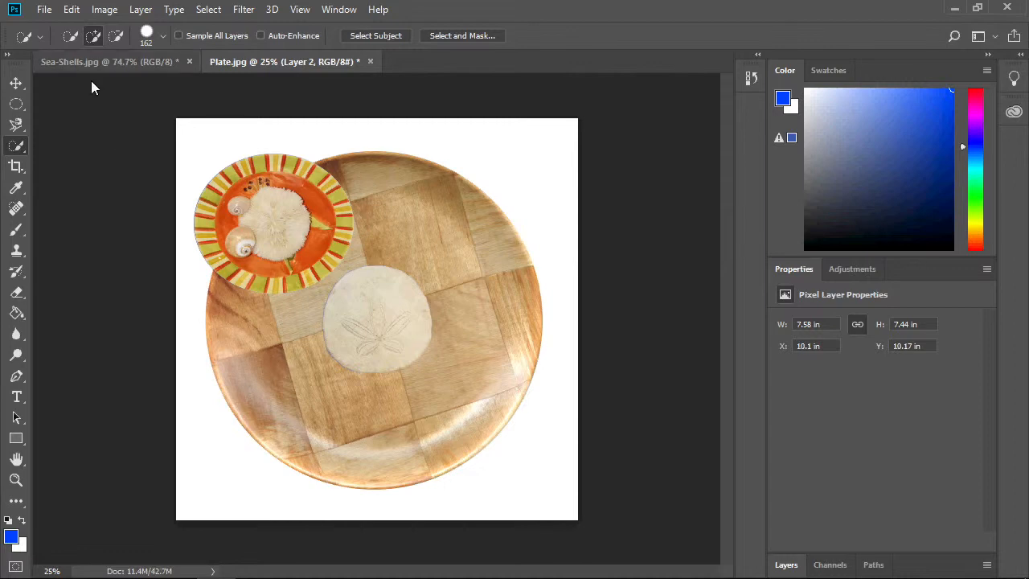
pyautogui.click(17, 83)
pyautogui.moveTo(388, 307); pyautogui.dragTo(391, 305)
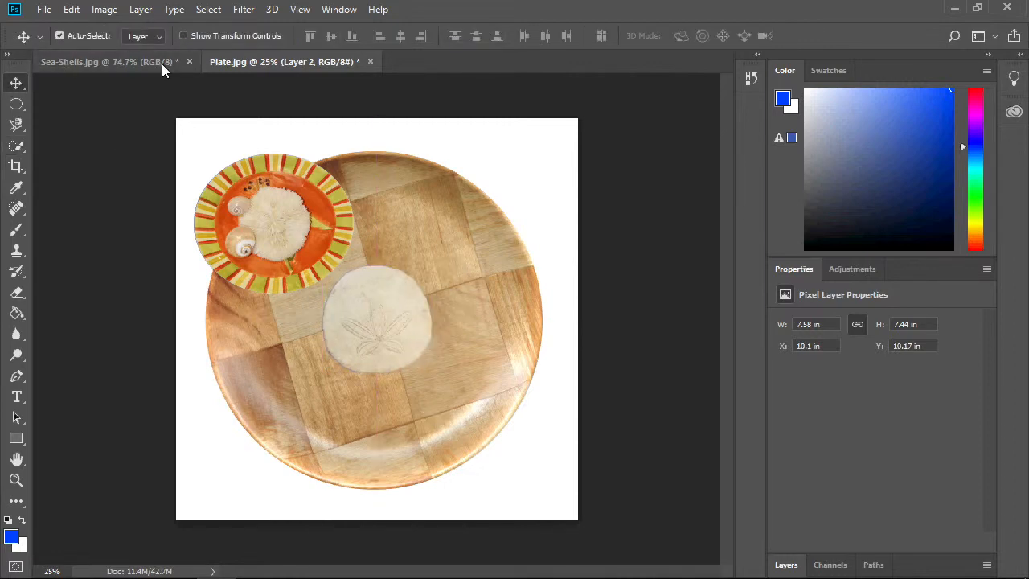
# - Return to the nautilus shell in Sea-Shells.jpg and remove the vertical guide
pyautogui.click(103, 68)
pyautogui.scroll(-10, 456, 404)
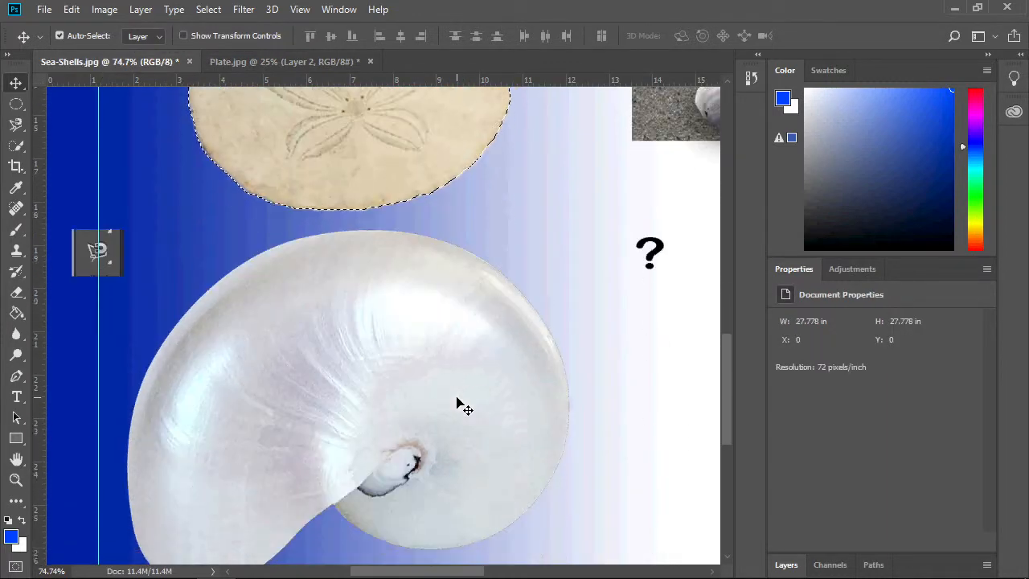
pyautogui.scroll(-2, 464, 408)
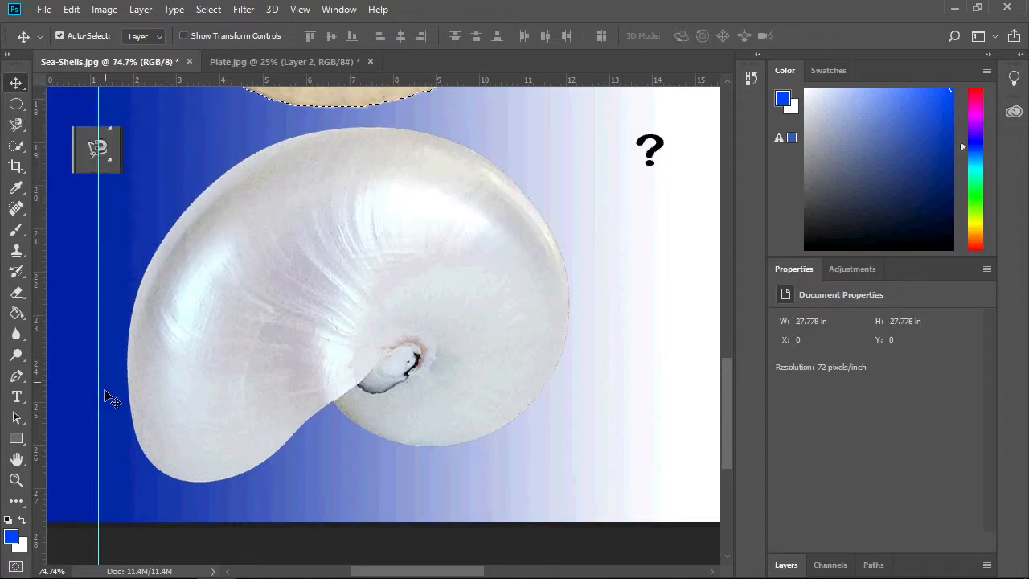
pyautogui.moveTo(98, 362); pyautogui.dragTo(38, 362)
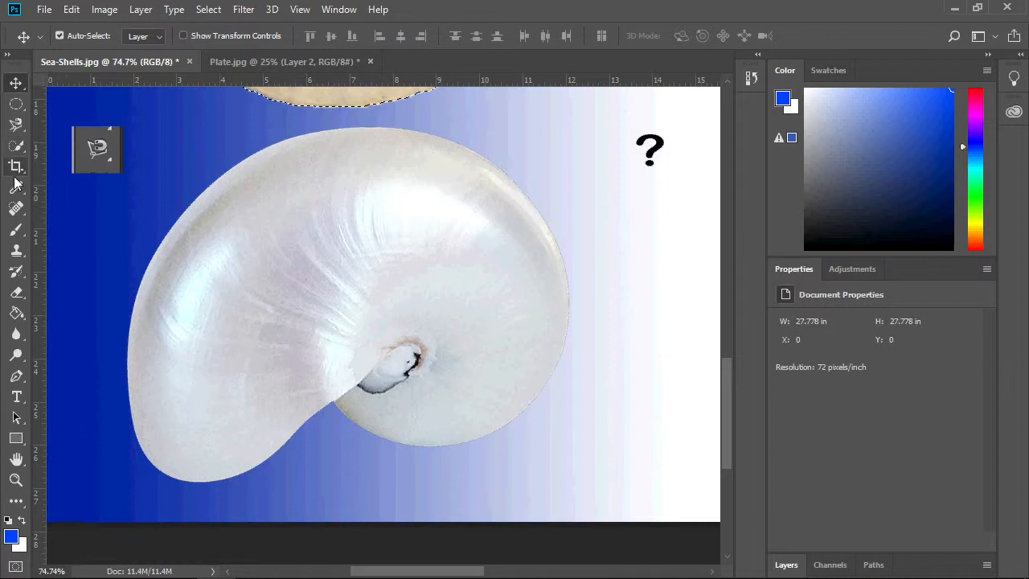
# - Select the white nautilus shell by tracing its full outline with the Magnetic Lasso, closing the path at its starting point
pyautogui.click(16, 128)
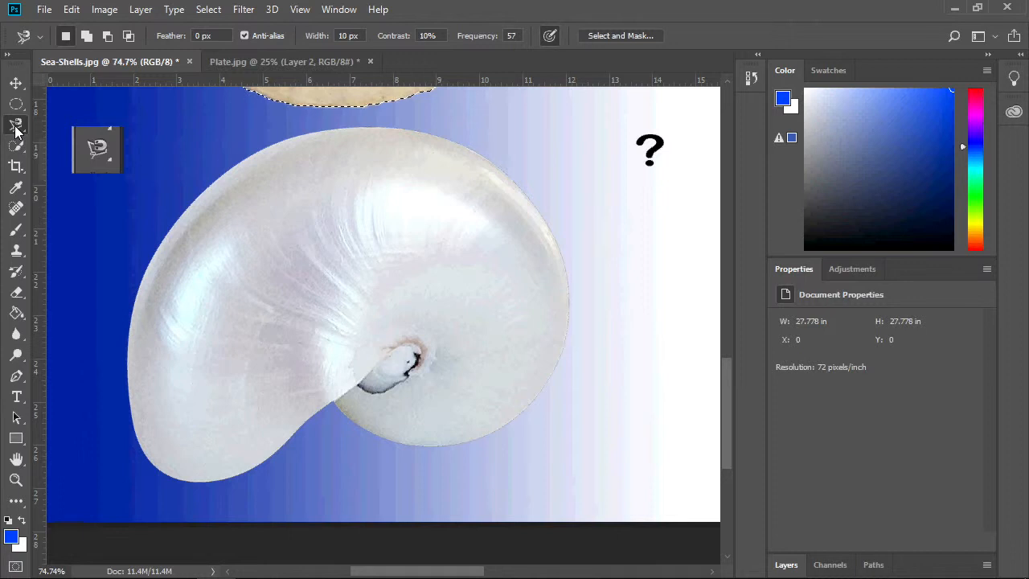
pyautogui.click(341, 130)
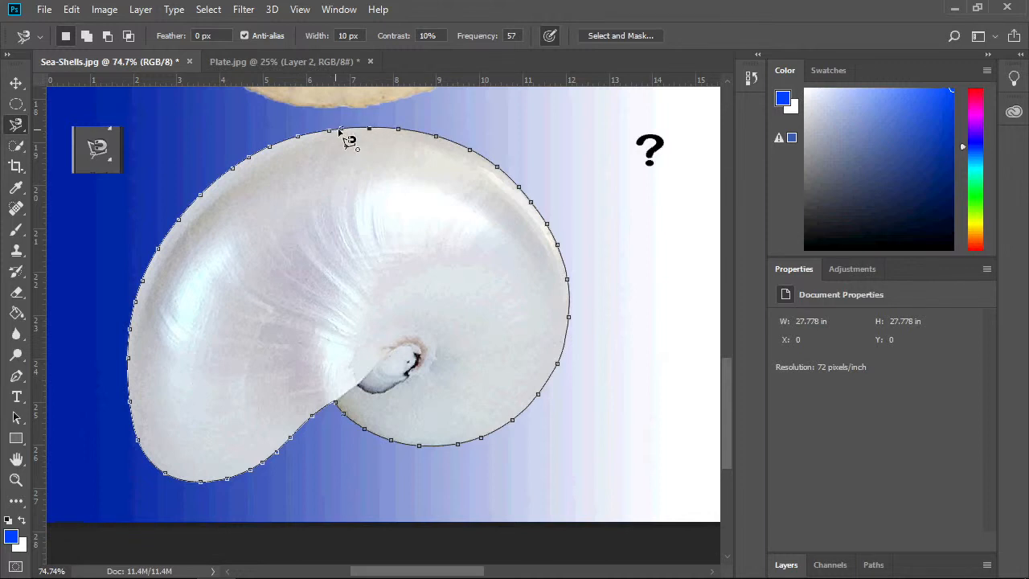
pyautogui.click(344, 134)
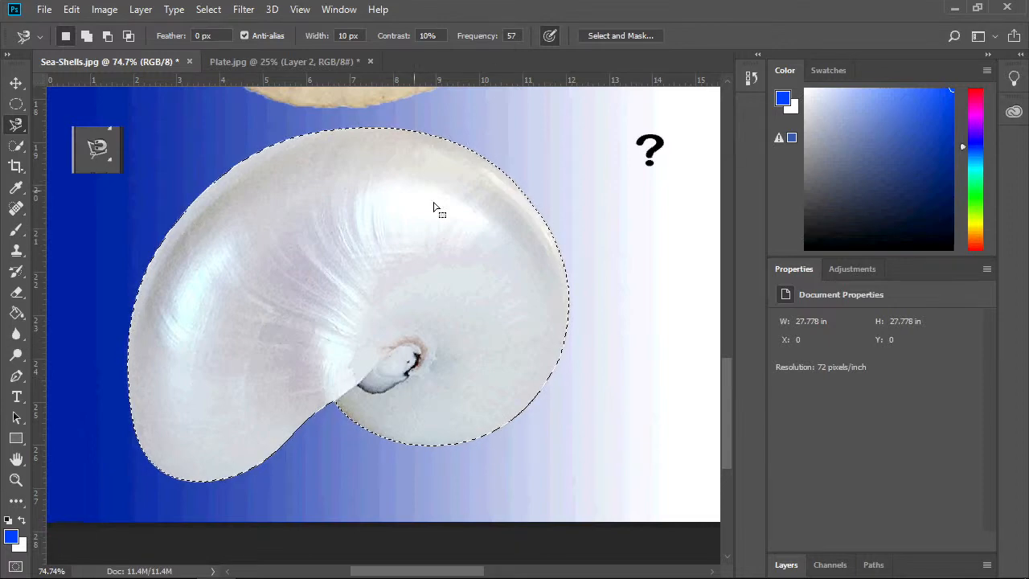
# - Copy the nautilus shell into Plate.jpg and move it to the wooden plate's lower-left edge, at about X 2.01 in, Y 16.72 in
pyautogui.click(71, 9)
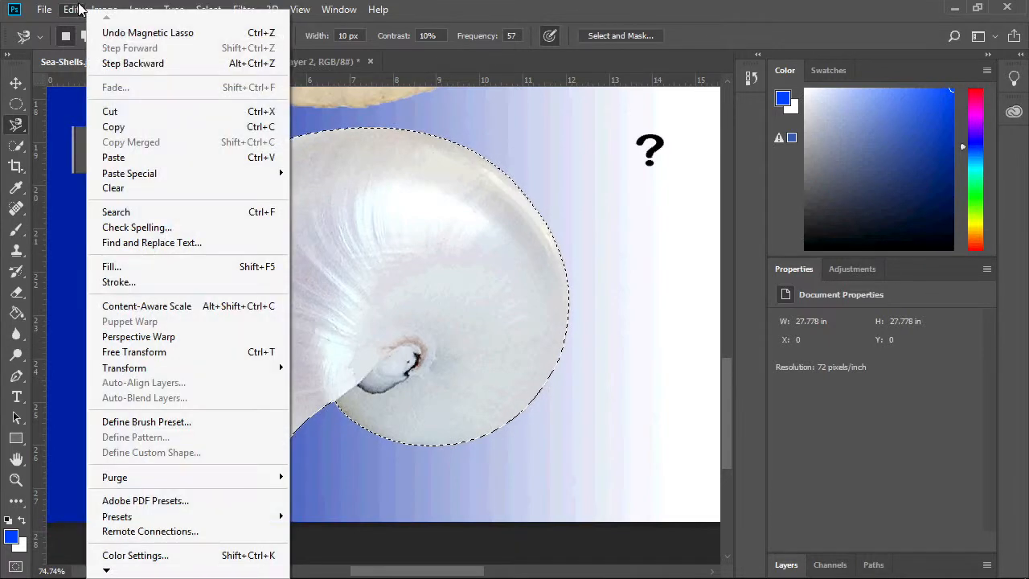
pyautogui.click(134, 127)
pyautogui.click(261, 59)
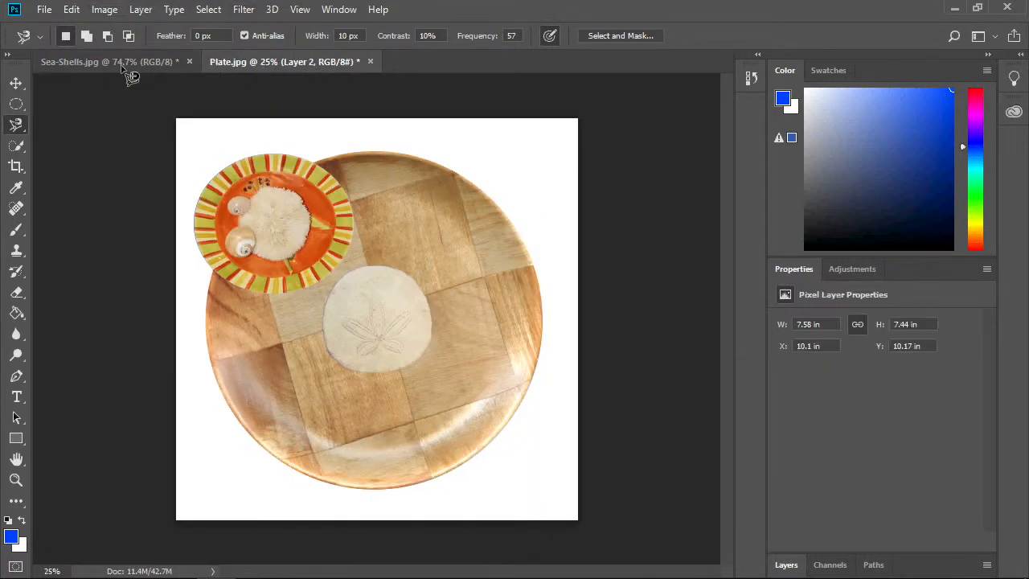
pyautogui.click(72, 9)
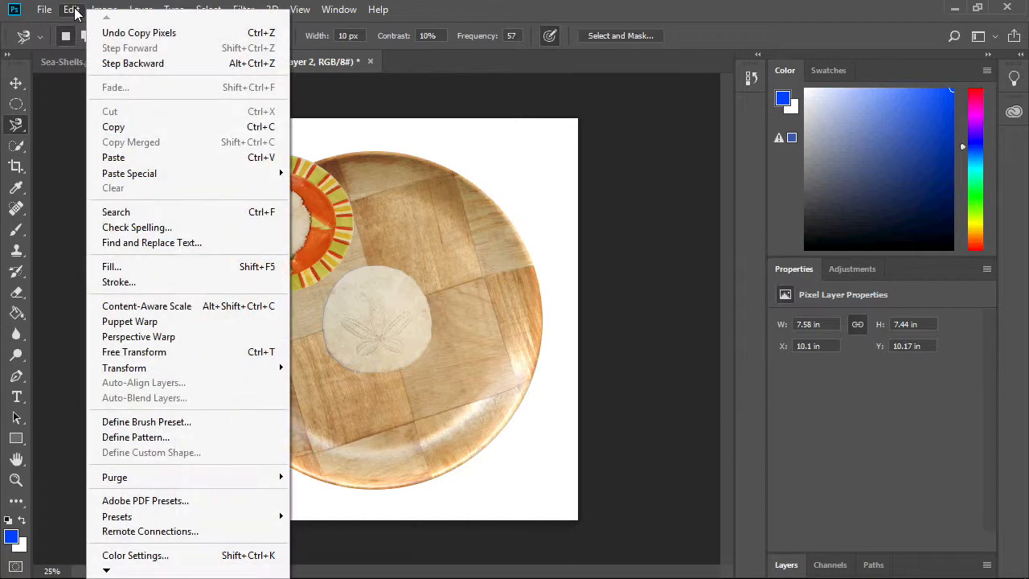
pyautogui.click(141, 157)
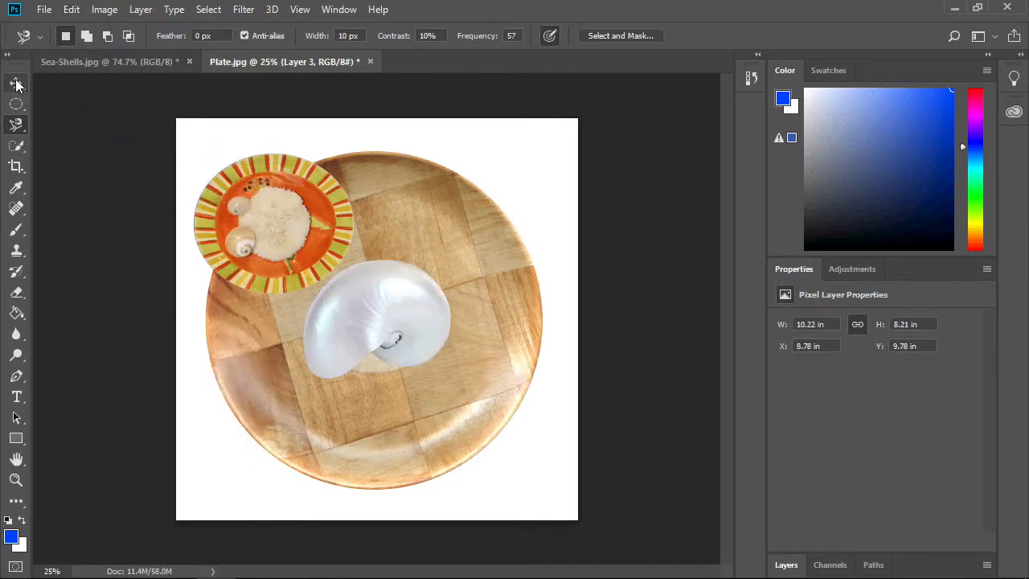
pyautogui.click(16, 83)
pyautogui.moveTo(398, 299); pyautogui.dragTo(300, 403)
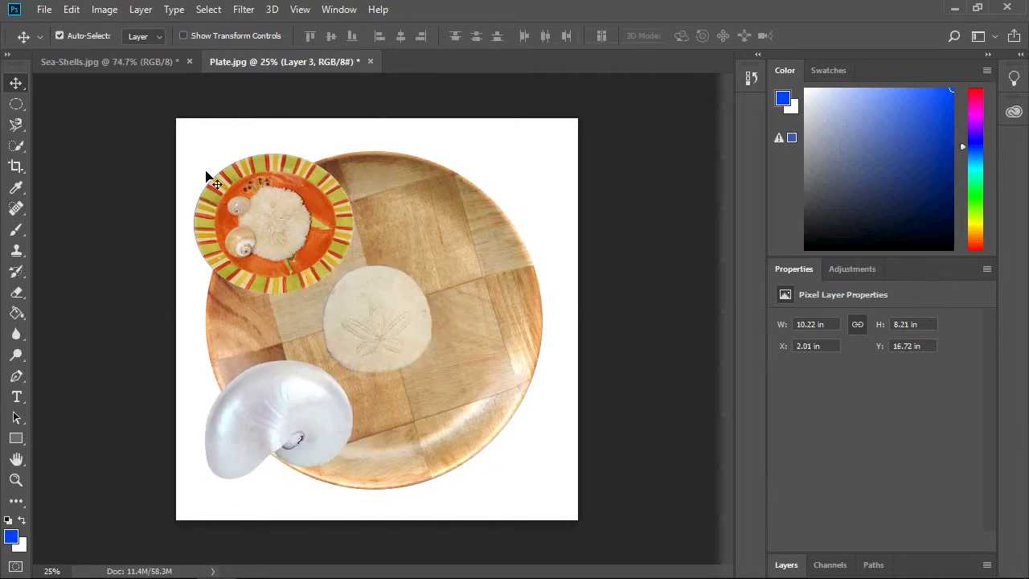
# - In Sea-Shells.jpg, draw a Rectangular Marquee selection around the whole branching coral, leaving a white margin on all sides
pyautogui.click(105, 63)
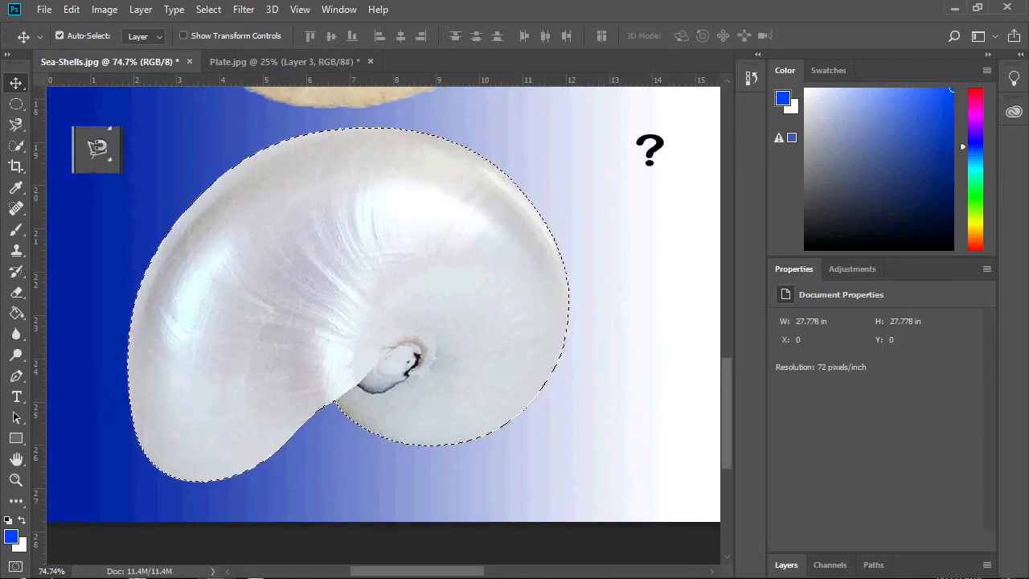
pyautogui.moveTo(413, 573); pyautogui.dragTo(537, 573)
pyautogui.moveTo(719, 409); pyautogui.dragTo(730, 229)
pyautogui.moveTo(530, 573); pyautogui.dragTo(501, 561)
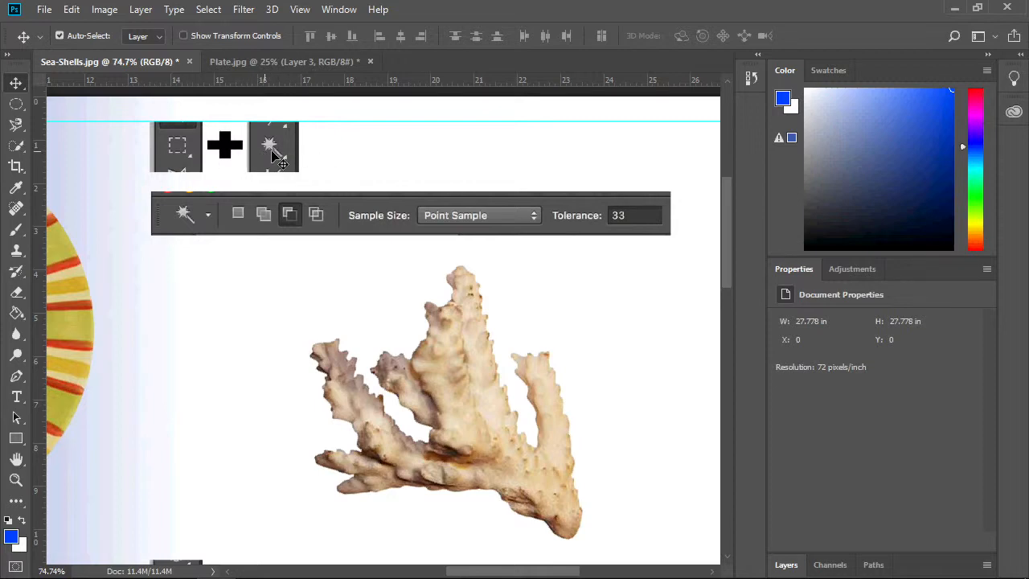
pyautogui.click(16, 104)
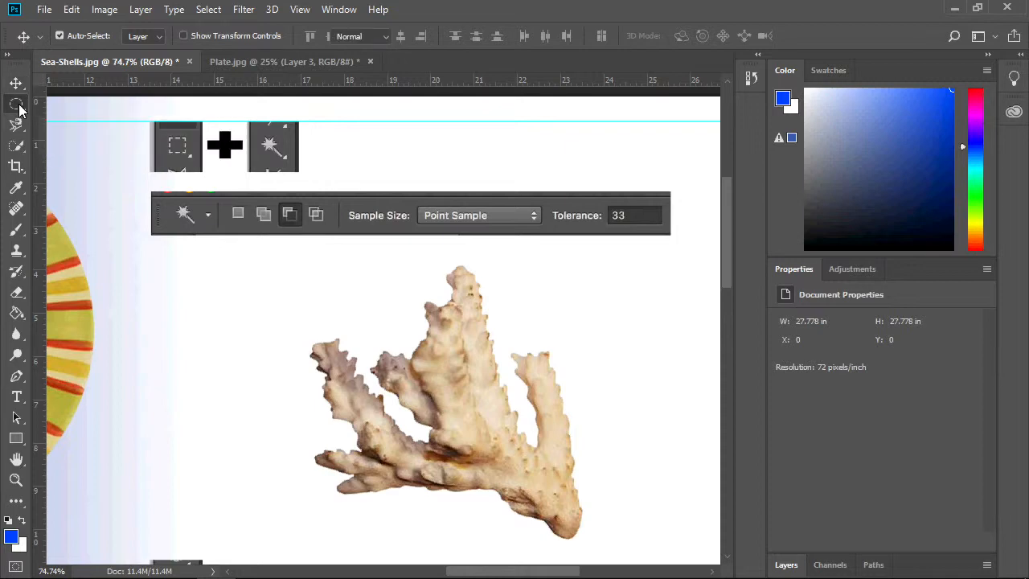
pyautogui.rightClick(24, 111)
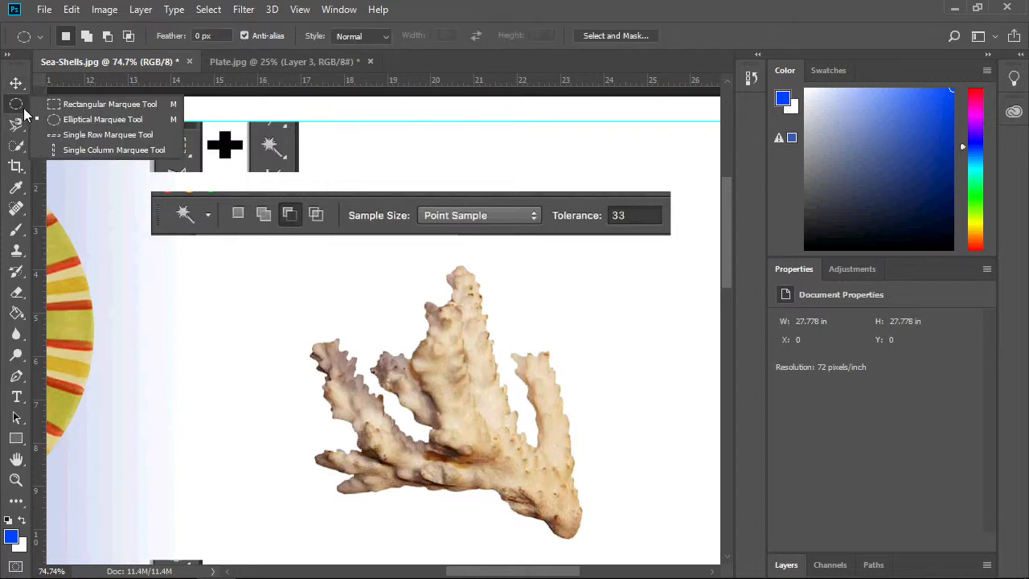
pyautogui.click(65, 106)
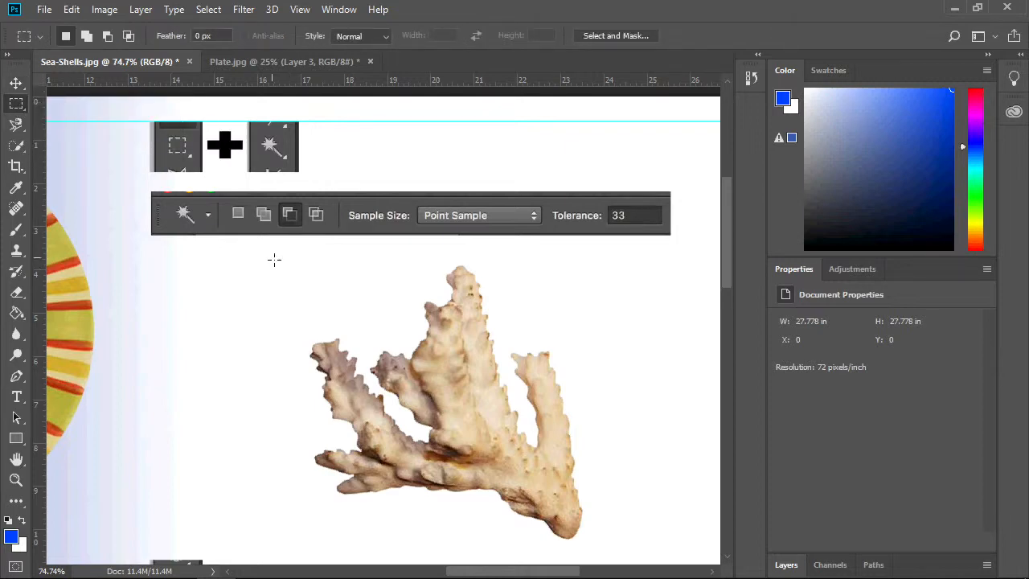
pyautogui.moveTo(262, 249); pyautogui.dragTo(648, 552)
# - Paste the rectangular coral selection with its white background into Plate.jpg and undo the paste
pyautogui.click(230, 63)
pyautogui.hotkey('ctrl', 'v')
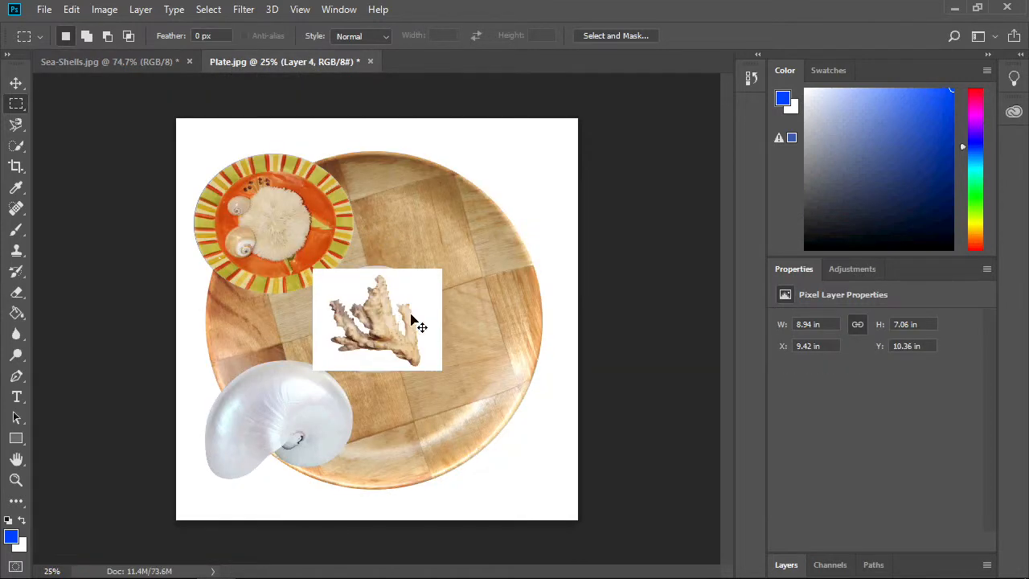
pyautogui.hotkey('ctrl', 'z')
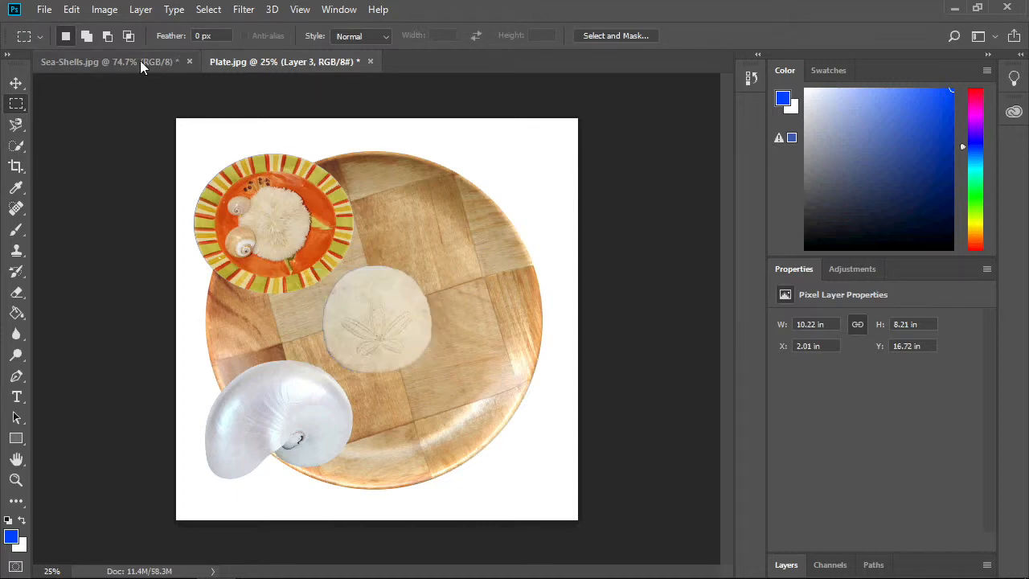
# - In Sea-Shells.jpg, subtract the white background from the rectangular selection with the Magic Wand at tolerance 32, leaving only the coral selected
pyautogui.click(140, 60)
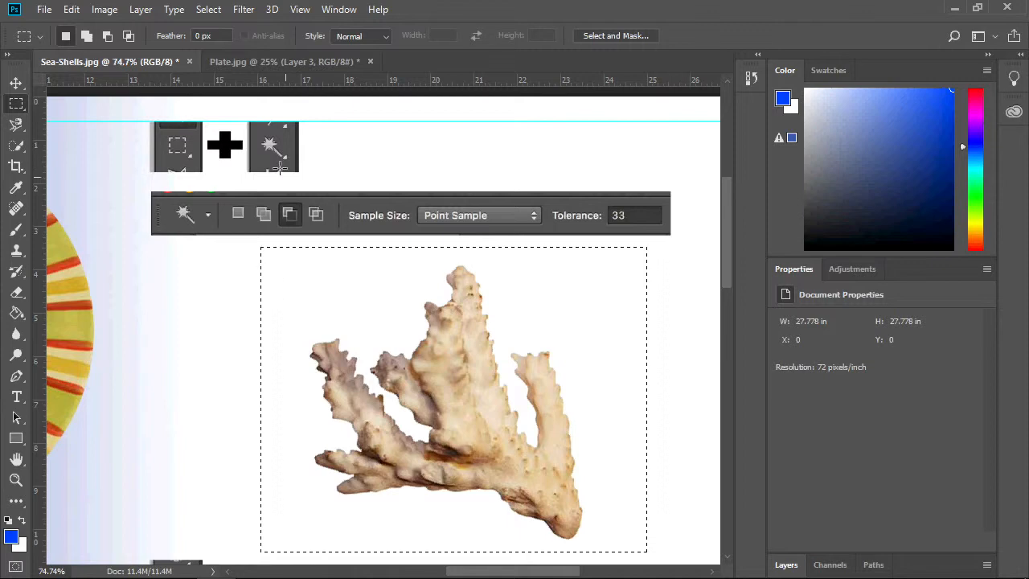
pyautogui.moveTo(18, 148); pyautogui.dragTo(84, 162)
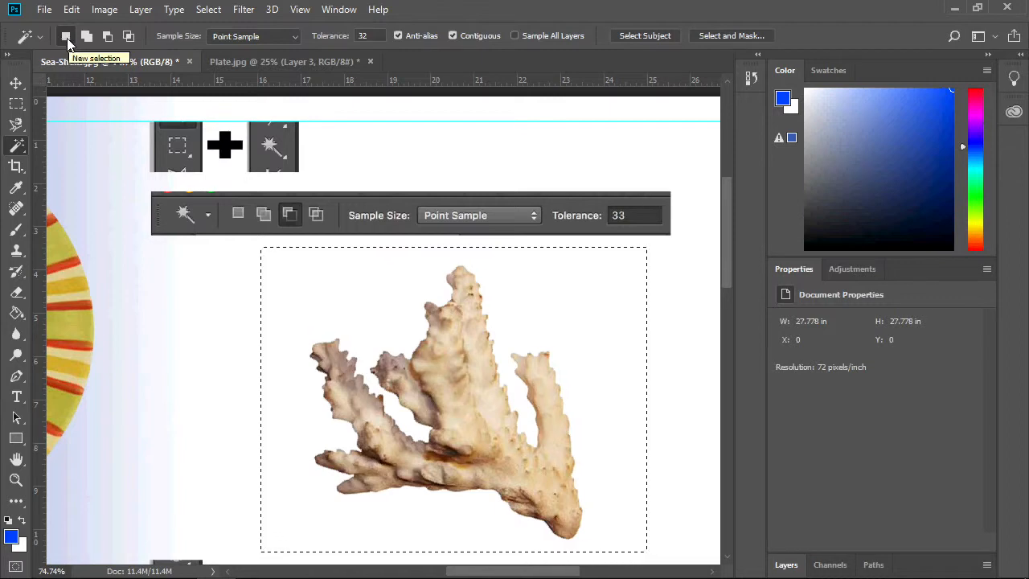
pyautogui.click(90, 37)
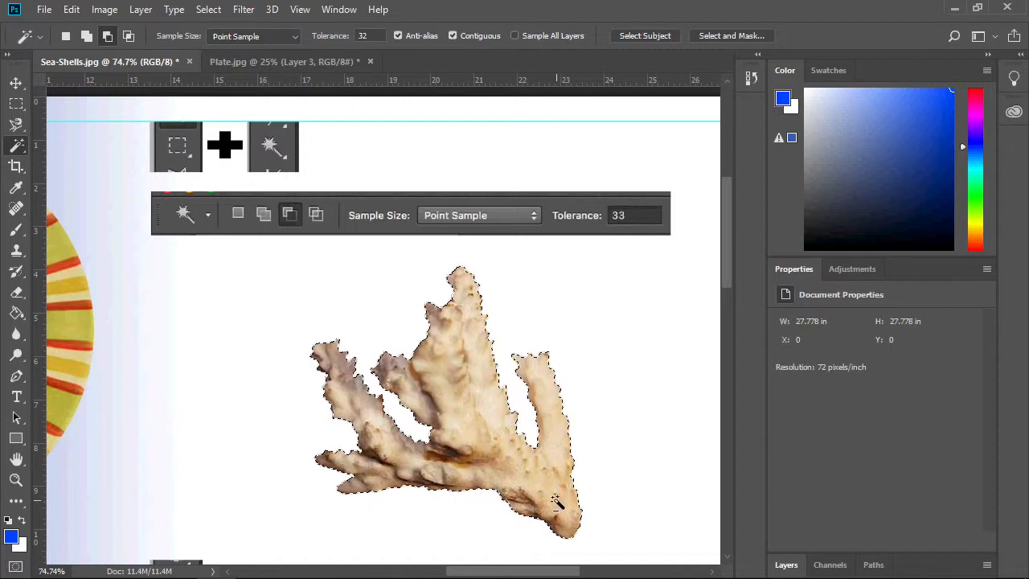
# - Copy the selected coral into Plate.jpg and move it to the wooden plate's upper-right area, at about X 15.96 in, Y 3.83 in
pyautogui.click(72, 10)
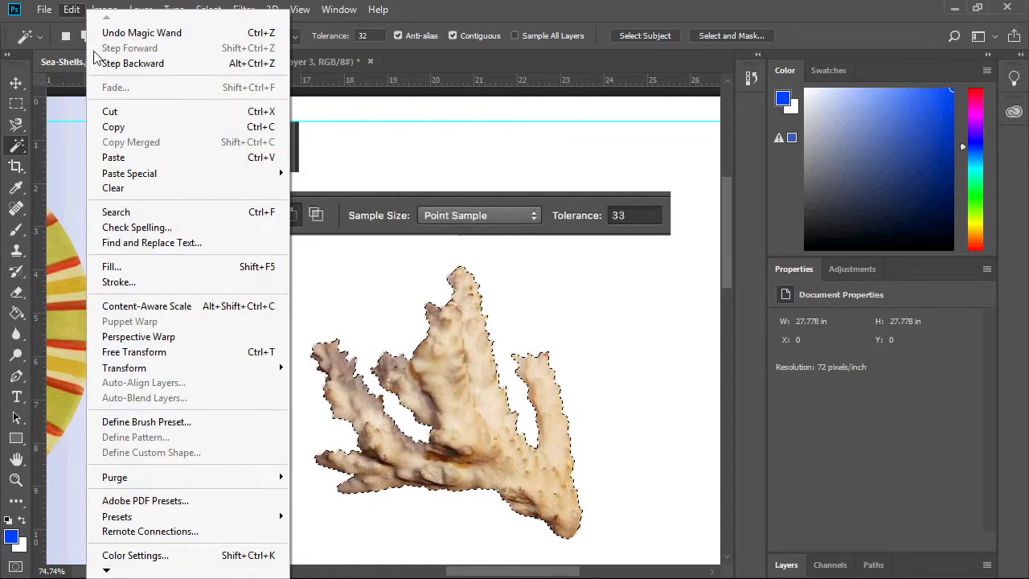
pyautogui.click(117, 127)
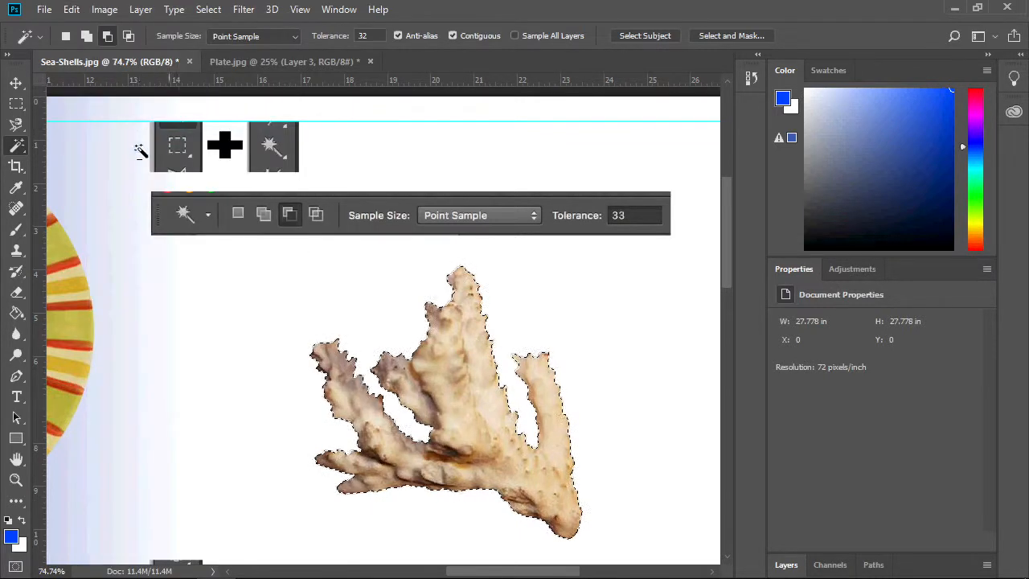
pyautogui.click(245, 63)
pyautogui.click(72, 9)
pyautogui.click(133, 155)
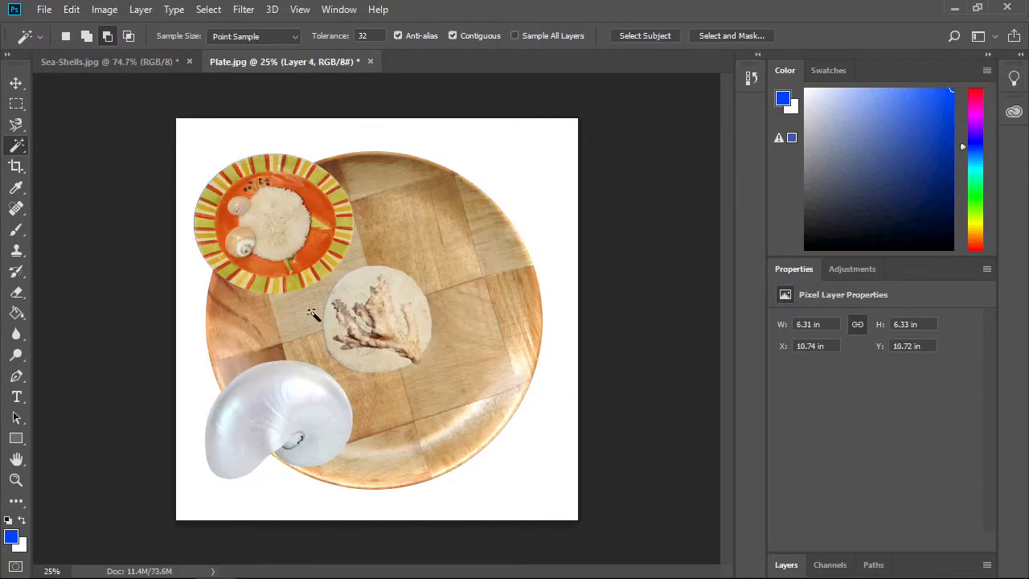
pyautogui.click(16, 83)
pyautogui.moveTo(390, 321); pyautogui.dragTo(460, 227)
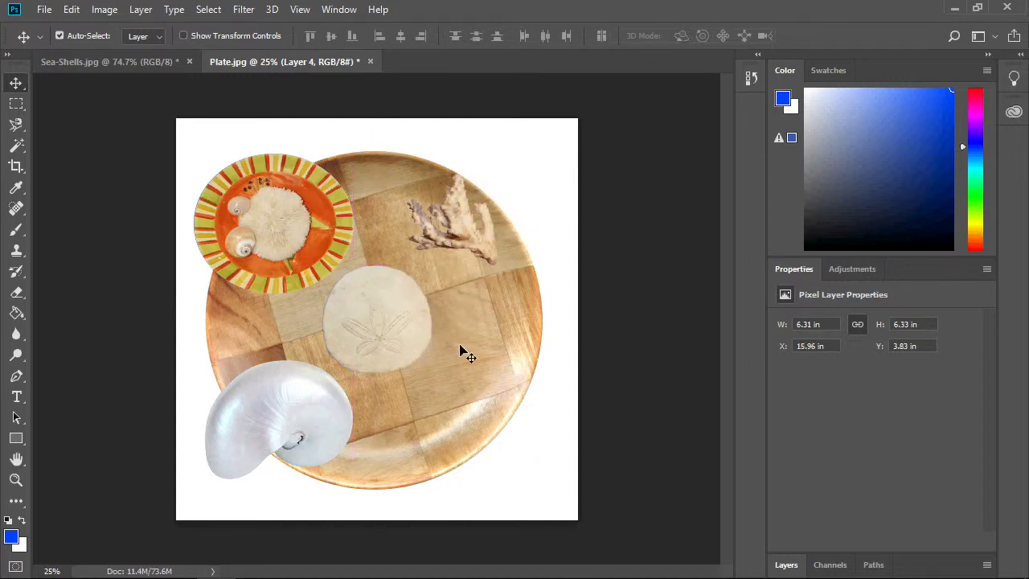
# - In Sea-Shells.jpg, select the long razor shell on the sand by tracing its straight edges and rounded ends with the Polygonal Lasso, closing the outline
pyautogui.click(126, 66)
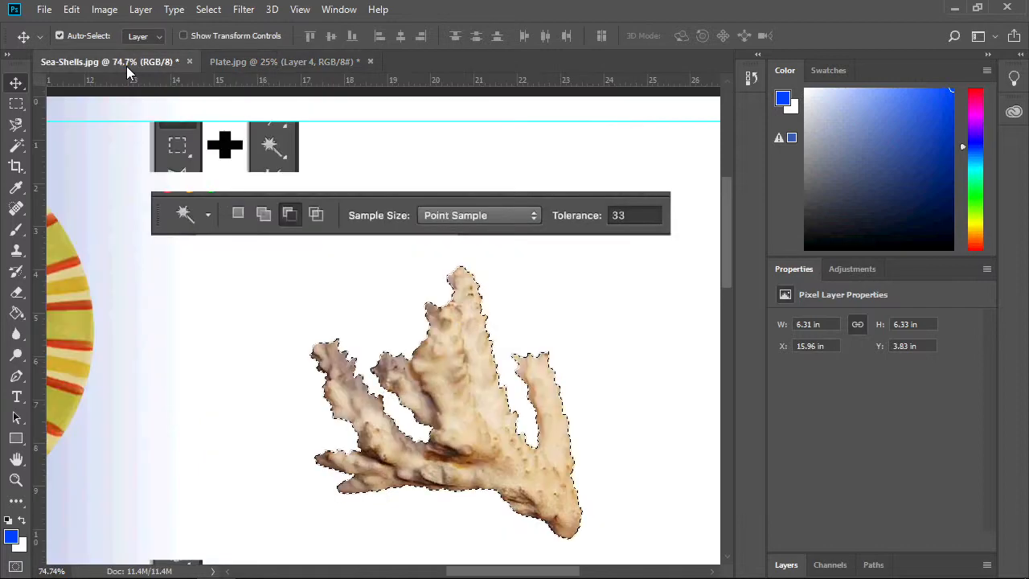
pyautogui.scroll(-2, 426, 398)
pyautogui.scroll(-10, 424, 388)
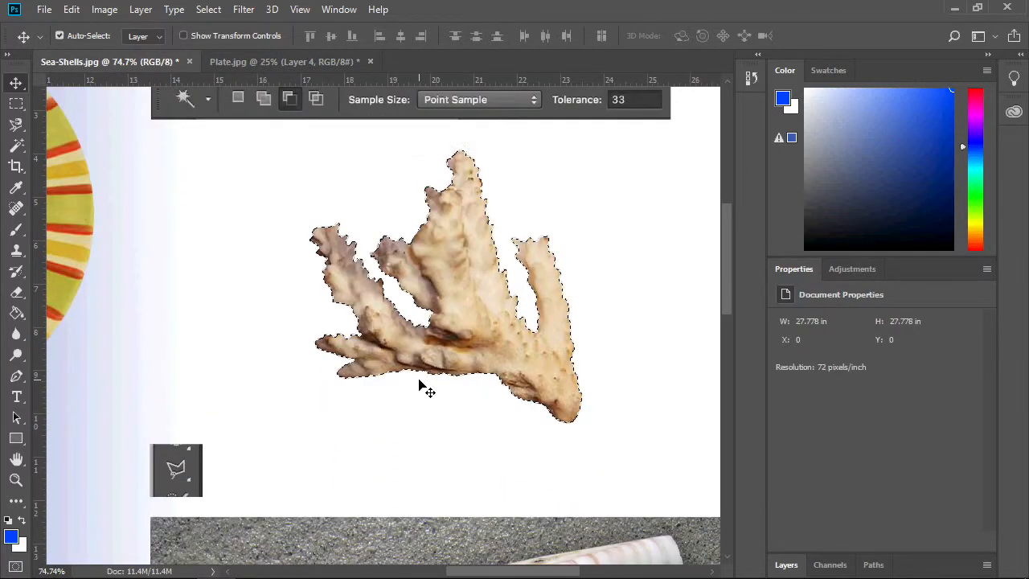
pyautogui.scroll(-1, 424, 388)
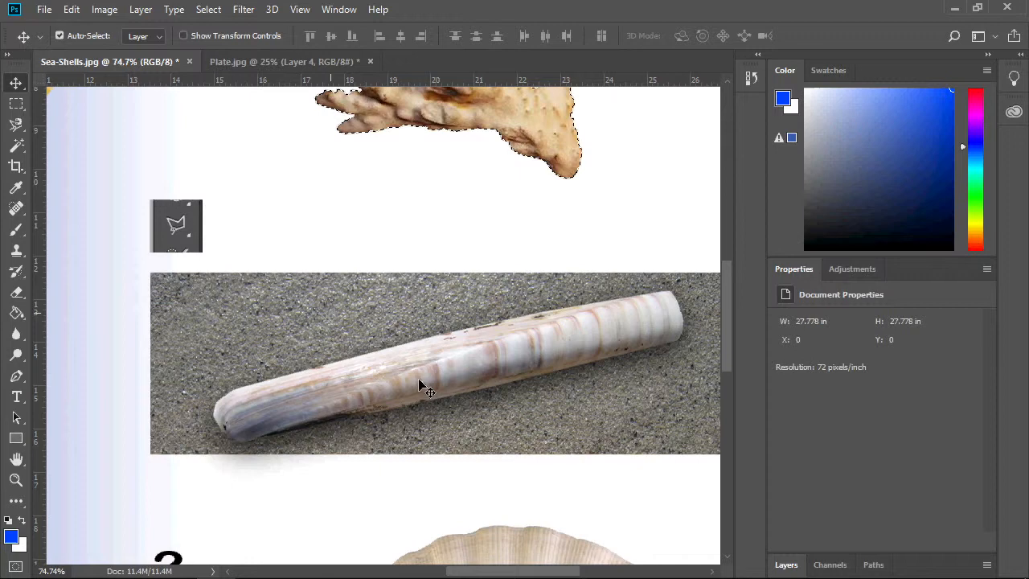
pyautogui.click(16, 126)
pyautogui.rightClick(19, 133)
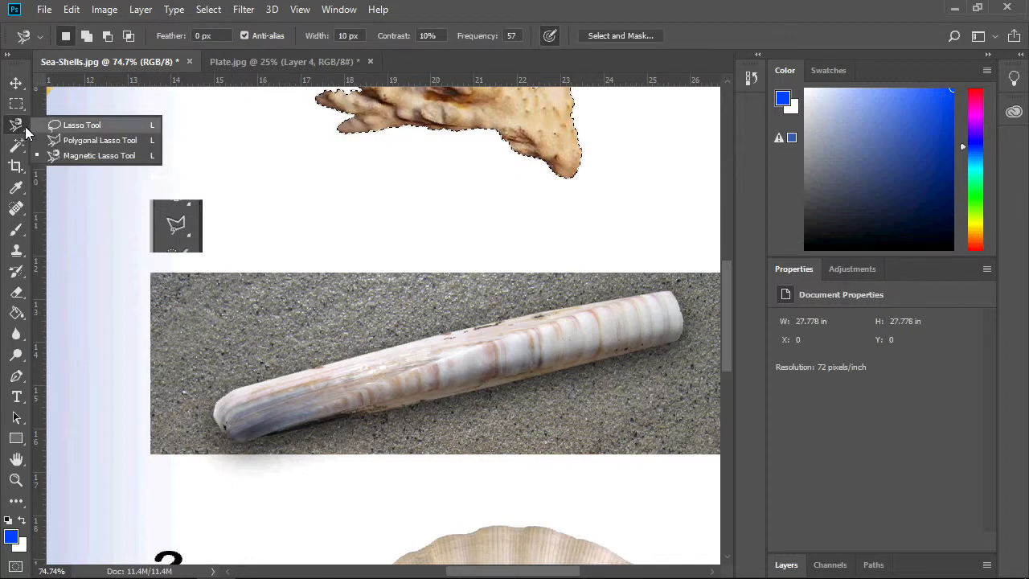
pyautogui.click(84, 141)
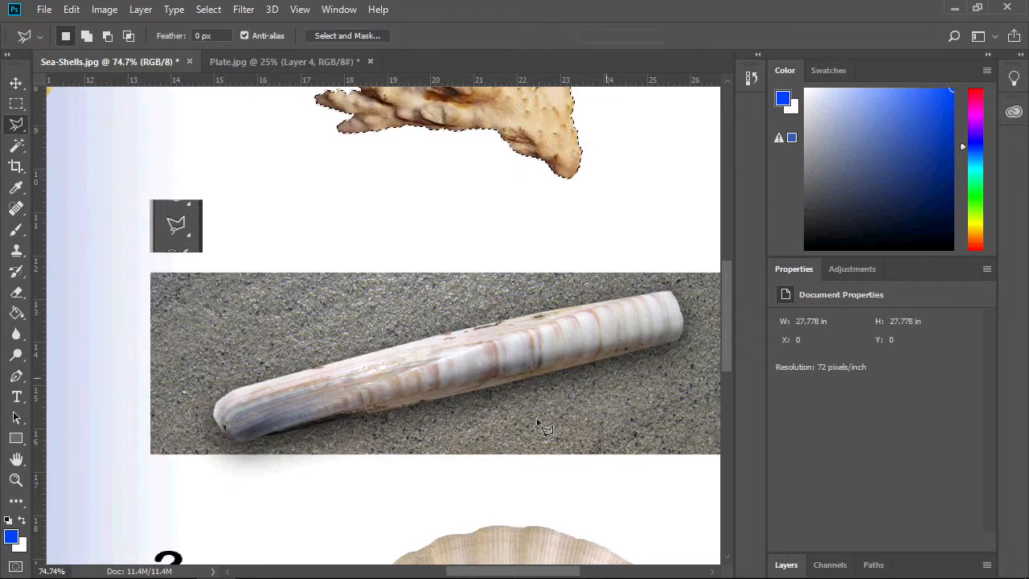
pyautogui.click(674, 293)
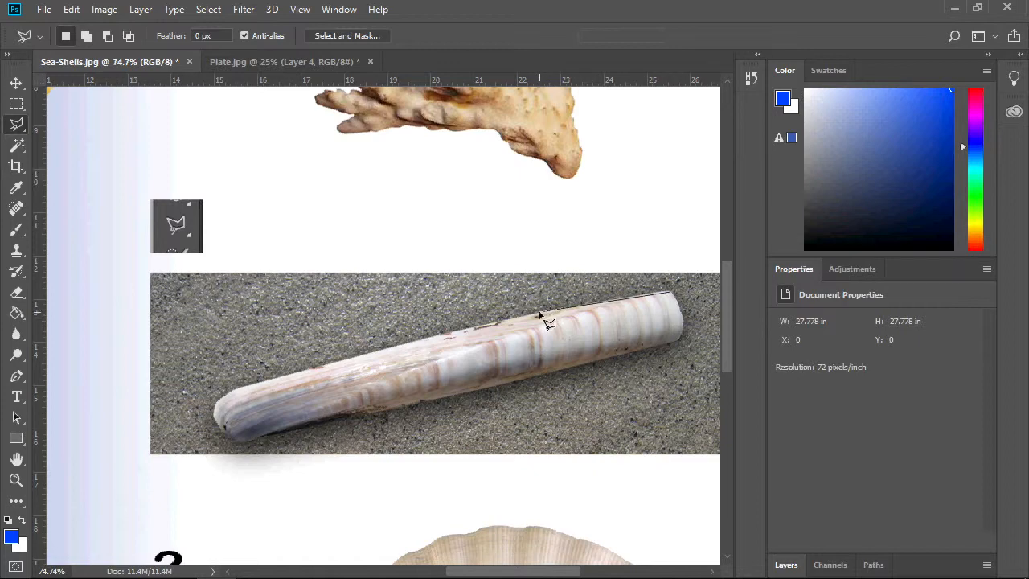
pyautogui.click(239, 389)
pyautogui.click(228, 392)
pyautogui.click(216, 404)
pyautogui.click(214, 414)
pyautogui.click(221, 433)
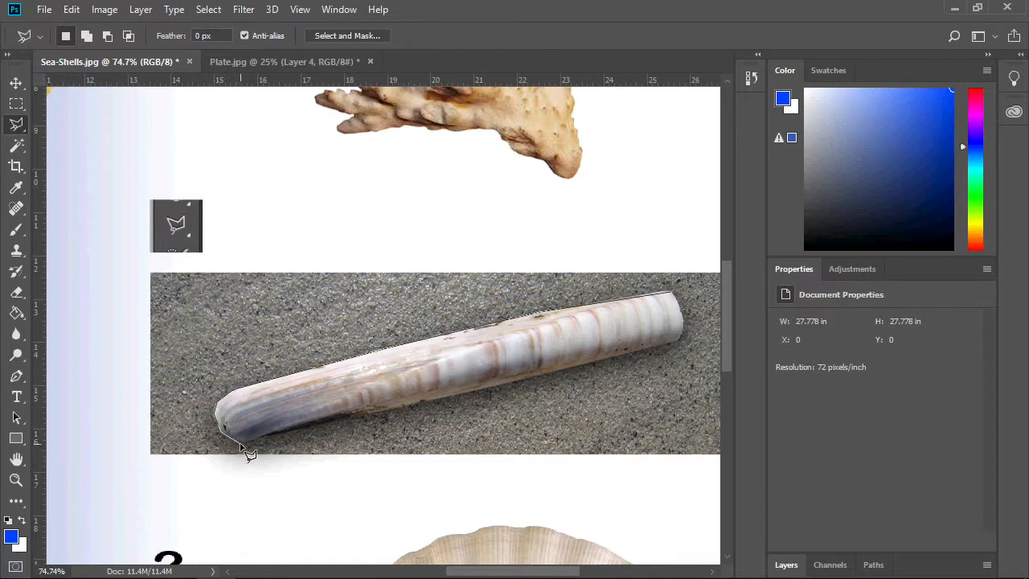
pyautogui.click(240, 444)
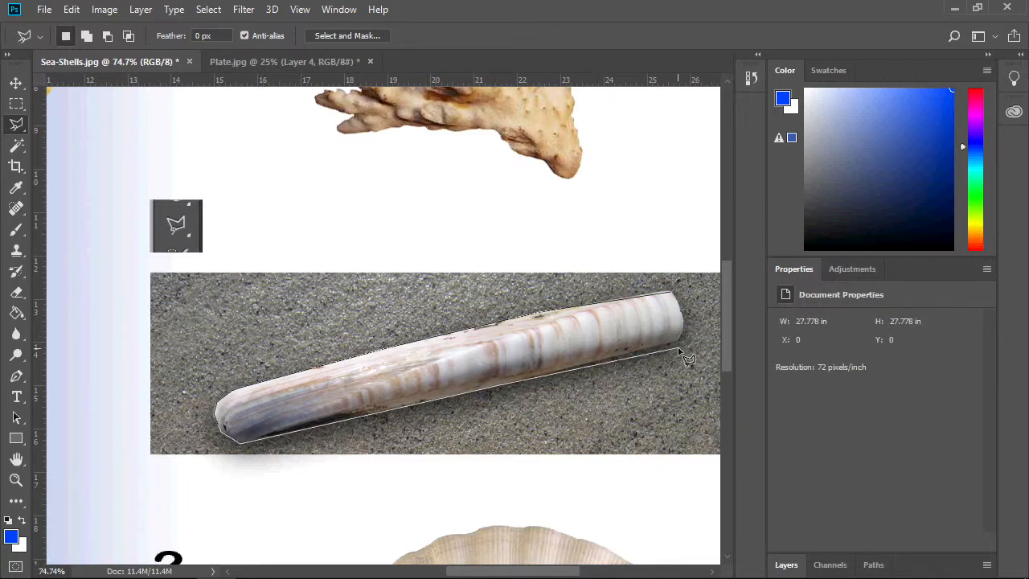
pyautogui.click(678, 345)
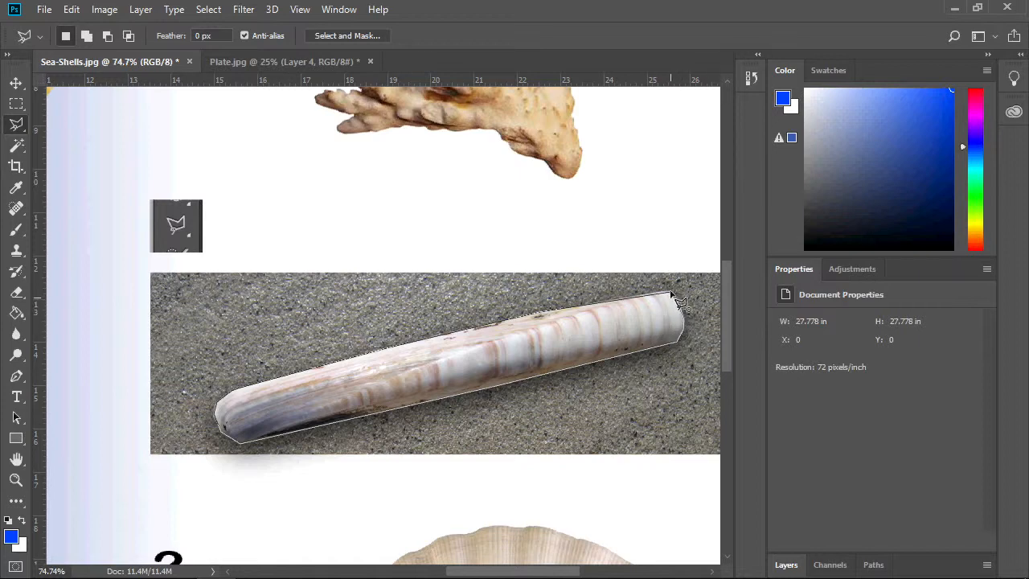
pyautogui.click(677, 297)
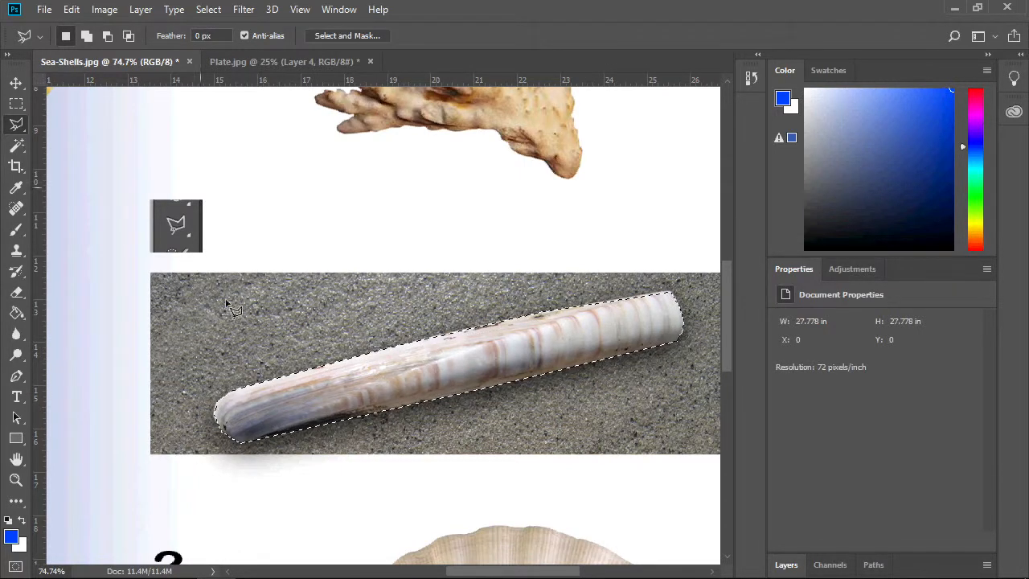
# - Copy the razor shell into Plate.jpg and move it to the wooden plate's lower-right edge, at about X 16.82 in, Y 15.65 in
pyautogui.click(78, 15)
pyautogui.click(139, 134)
pyautogui.click(254, 56)
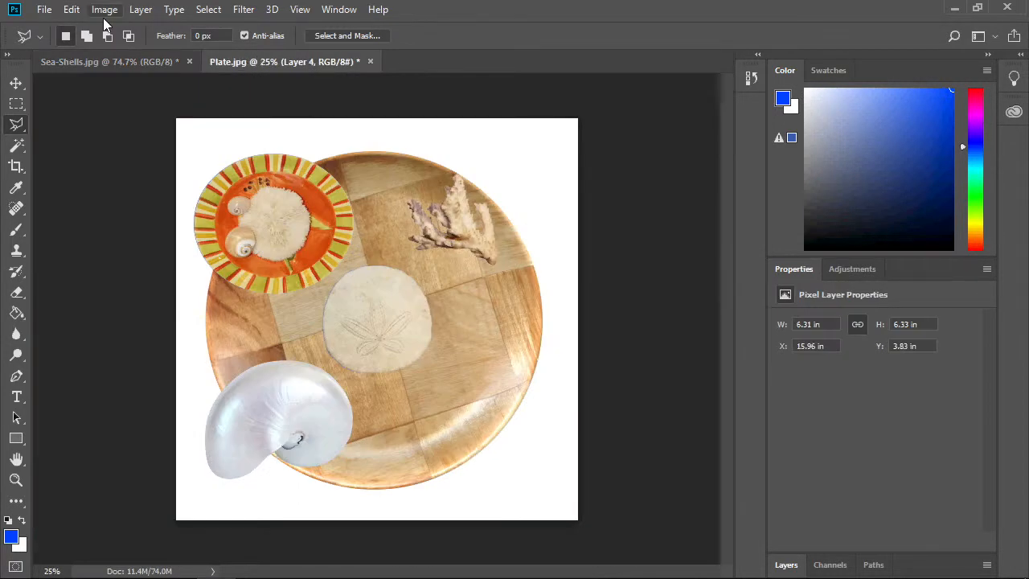
pyautogui.click(70, 10)
pyautogui.click(138, 156)
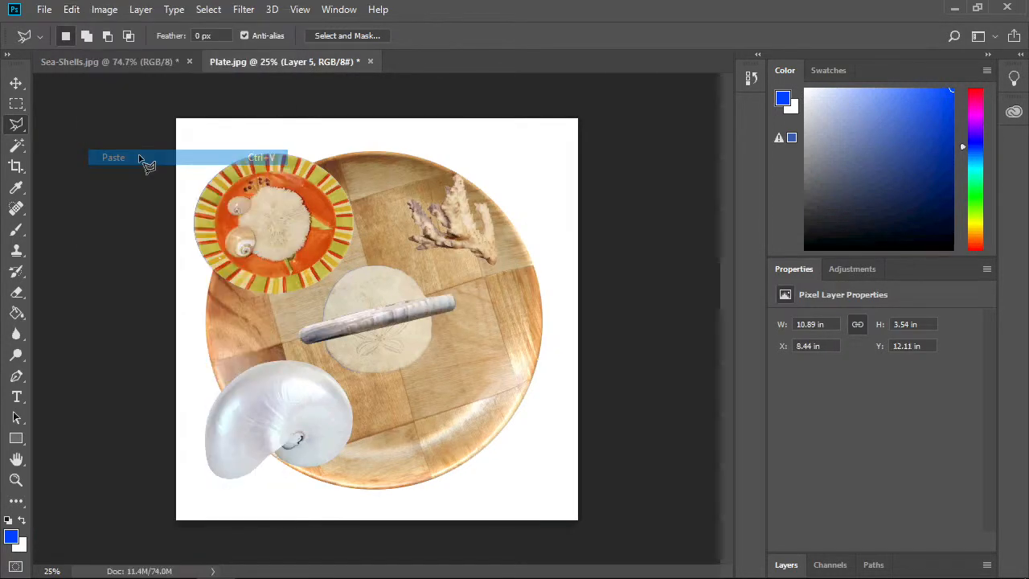
pyautogui.click(16, 83)
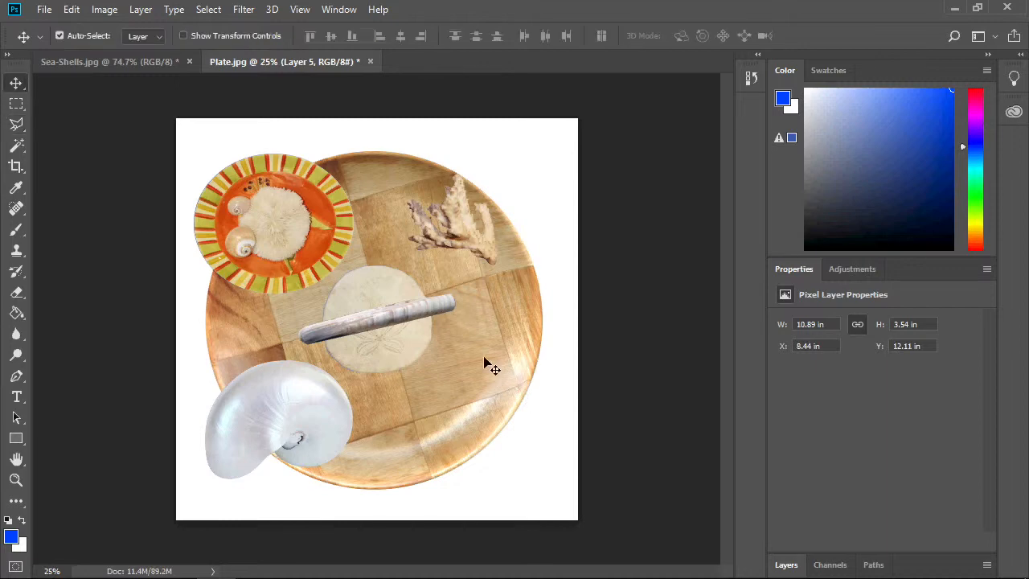
pyautogui.moveTo(410, 308); pyautogui.dragTo(531, 359)
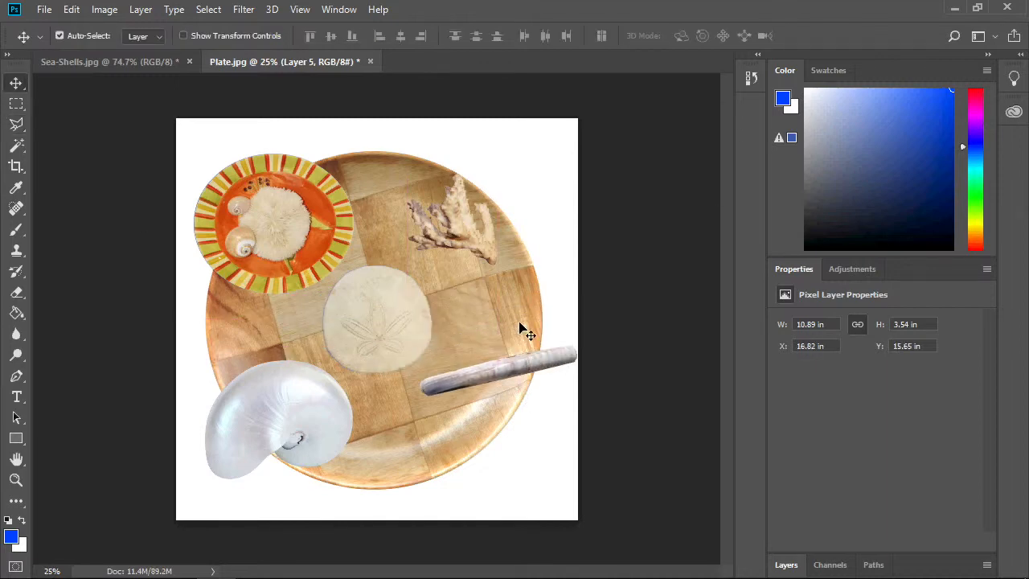
# - Look at the scallop shell marked with a question mark in Sea-Shells.jpg
pyautogui.click(148, 58)
pyautogui.scroll(-5, 542, 432)
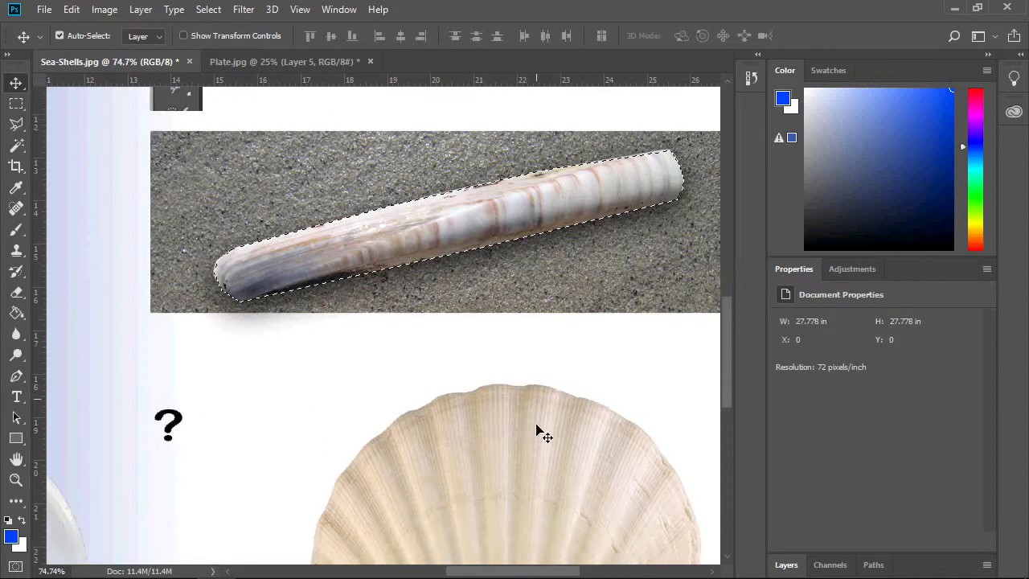
pyautogui.scroll(-3, 542, 439)
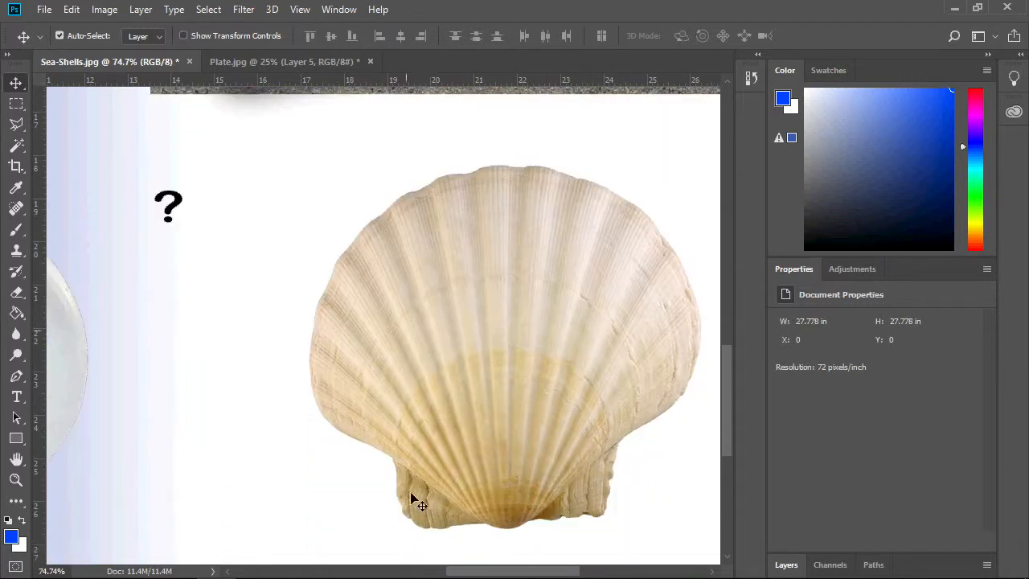
# - In Plate.jpg, close Properties and Adjustments and expand the layer list
pyautogui.click(278, 61)
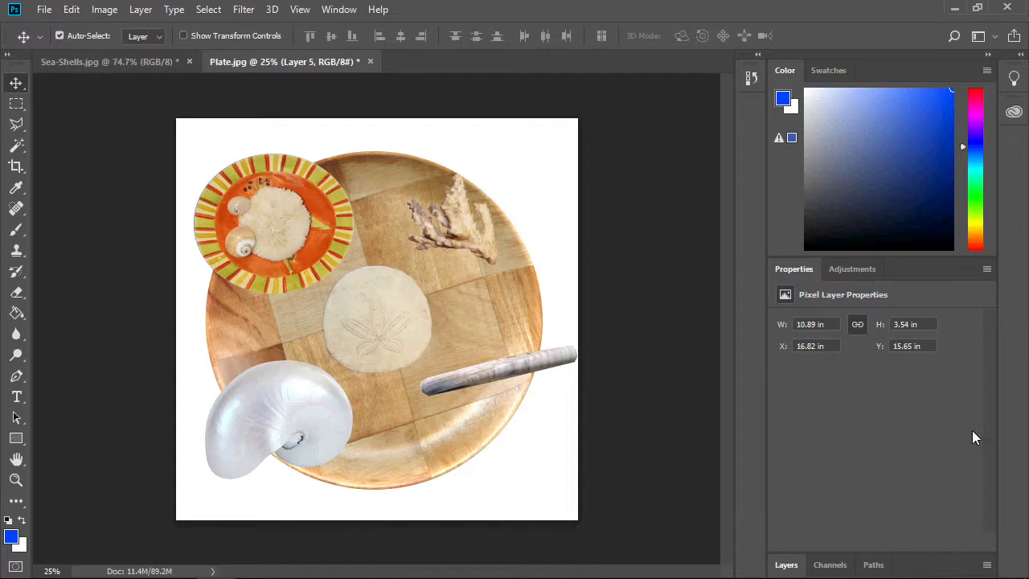
pyautogui.click(983, 270)
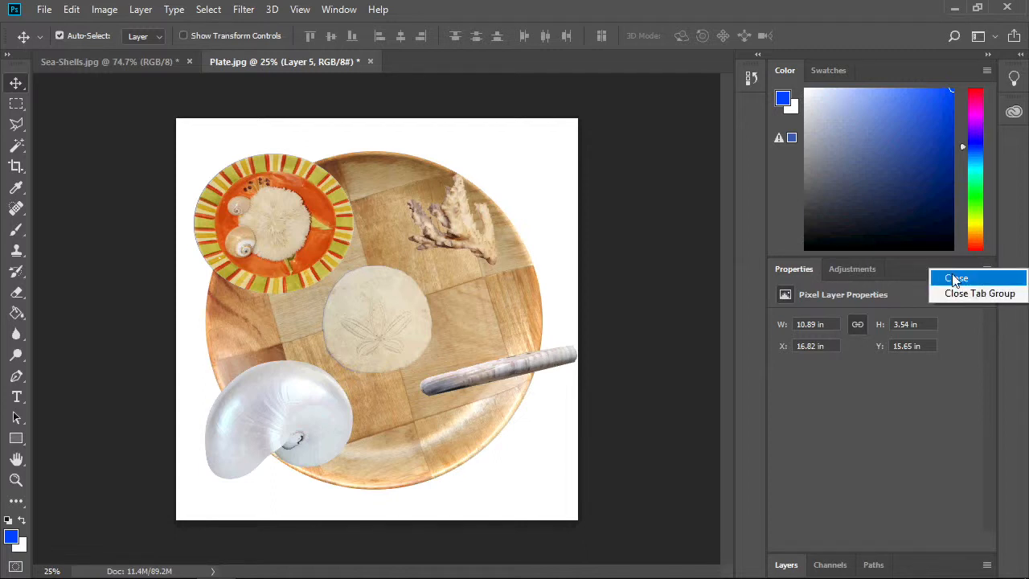
pyautogui.click(955, 276)
pyautogui.click(987, 268)
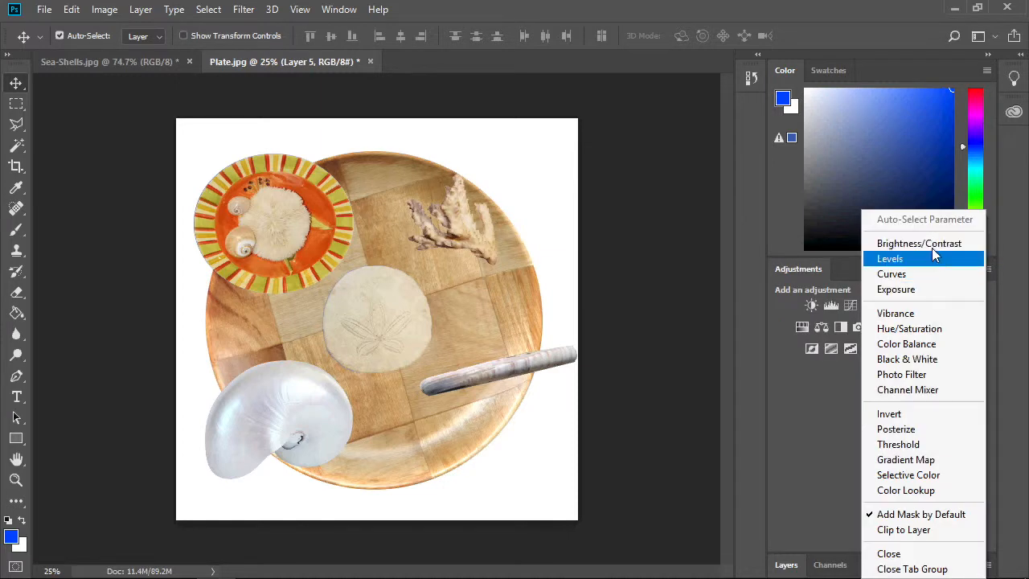
pyautogui.click(943, 570)
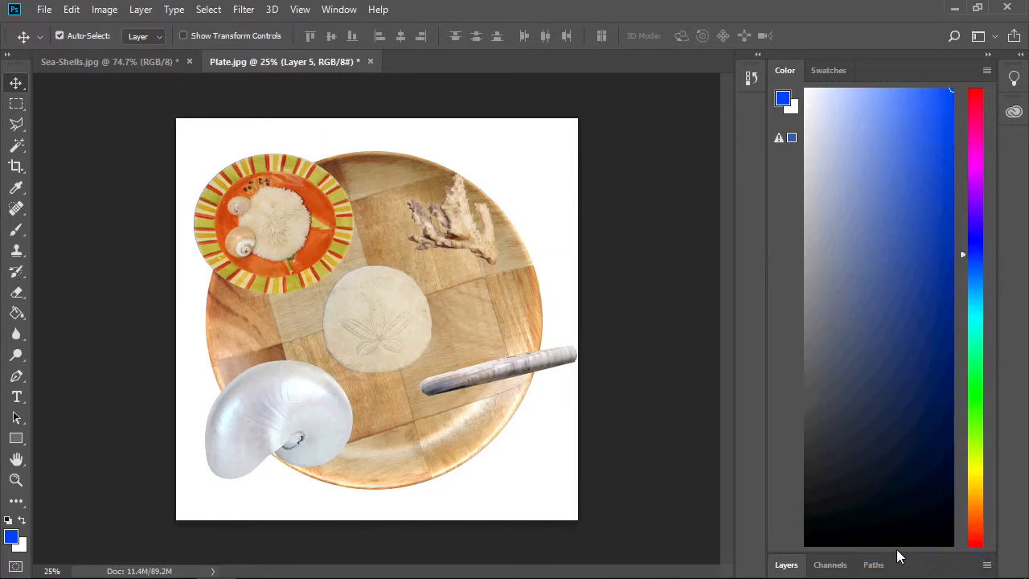
pyautogui.click(987, 566)
pyautogui.click(791, 566)
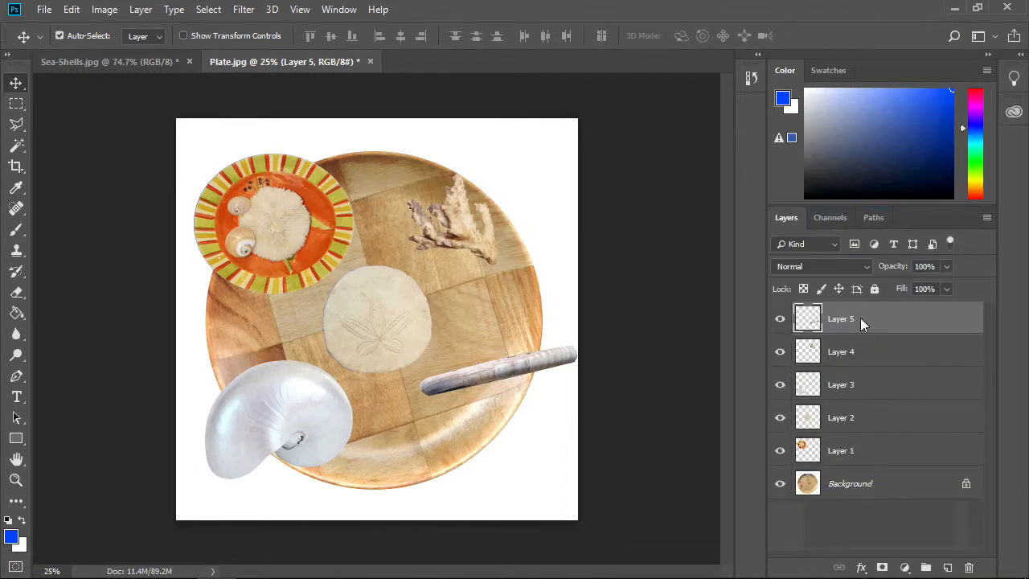
# - Go through the layer stack one layer at a time, from Layer 4 down to the Background
pyautogui.click(881, 354)
pyautogui.click(878, 390)
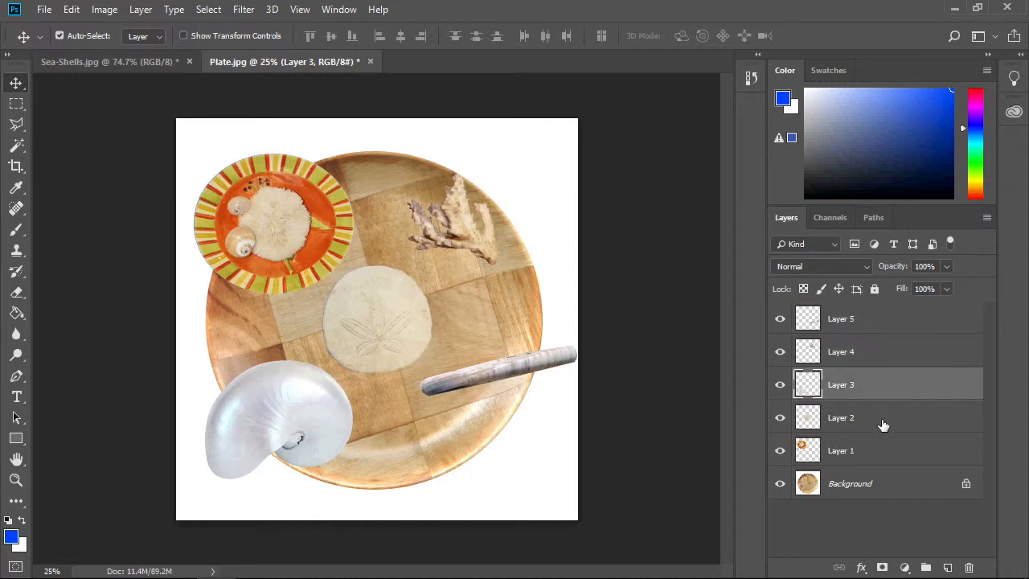
pyautogui.click(884, 423)
pyautogui.click(891, 453)
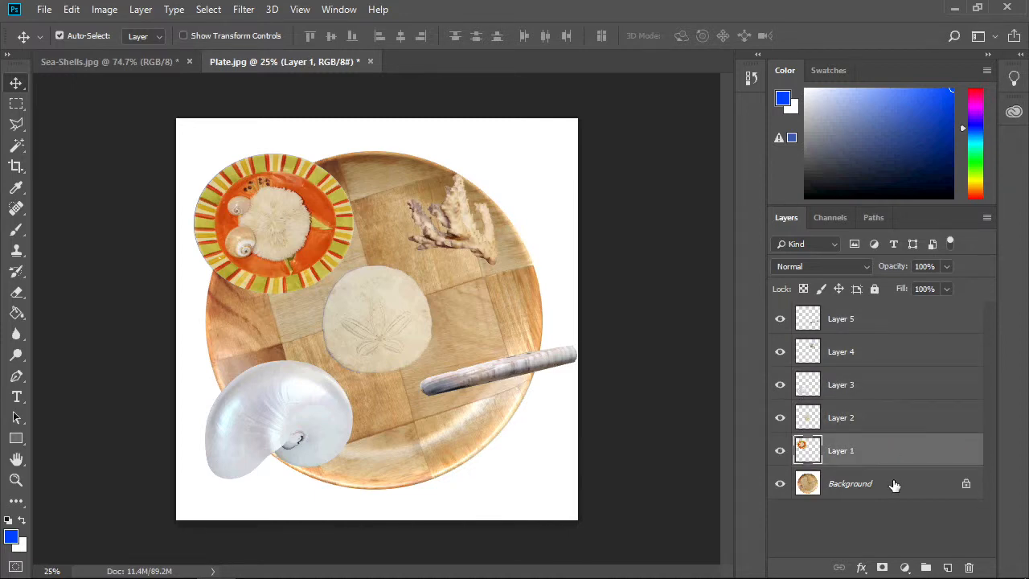
pyautogui.click(890, 483)
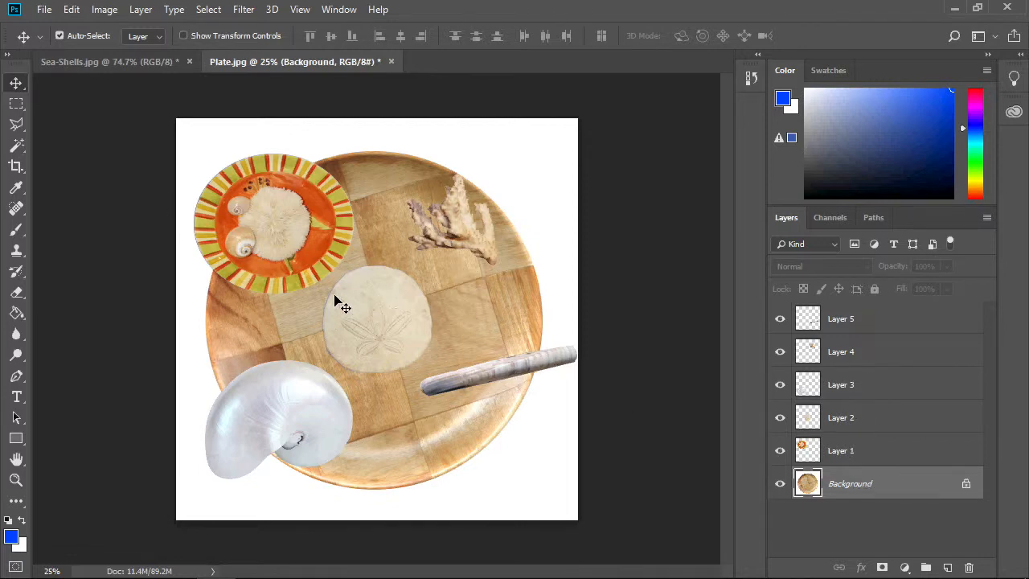
# - Move the sand dollar on Layer 2 over the striped plate's lower edge and back to the middle of the wooden plate
pyautogui.click(397, 312)
pyautogui.moveTo(396, 312); pyautogui.dragTo(351, 277)
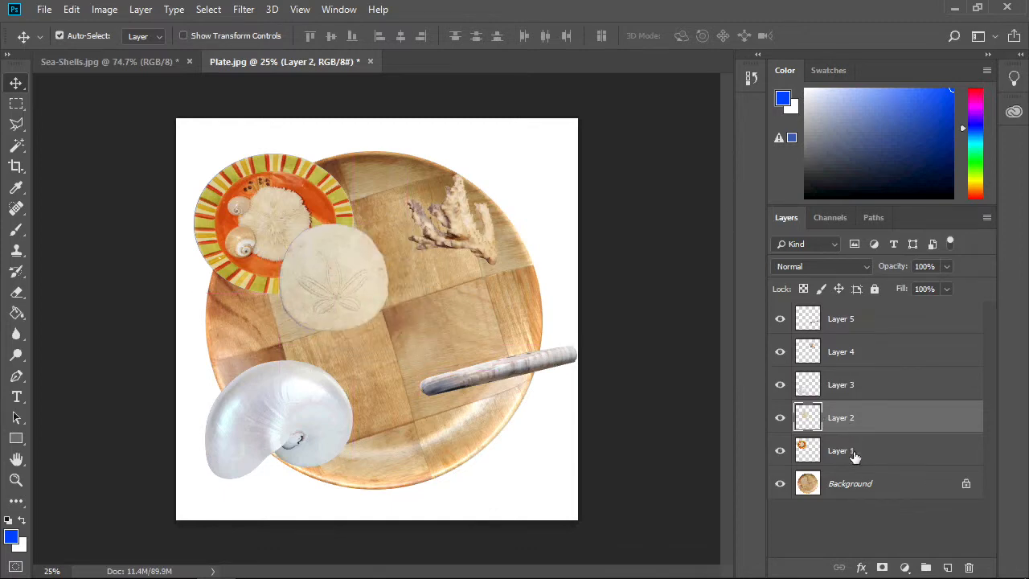
pyautogui.moveTo(873, 423)
pyautogui.mouseDown()
pyautogui.moveTo(873, 460)
pyautogui.moveTo(882, 408)
pyautogui.mouseUp()
pyautogui.moveTo(335, 280); pyautogui.dragTo(388, 323)
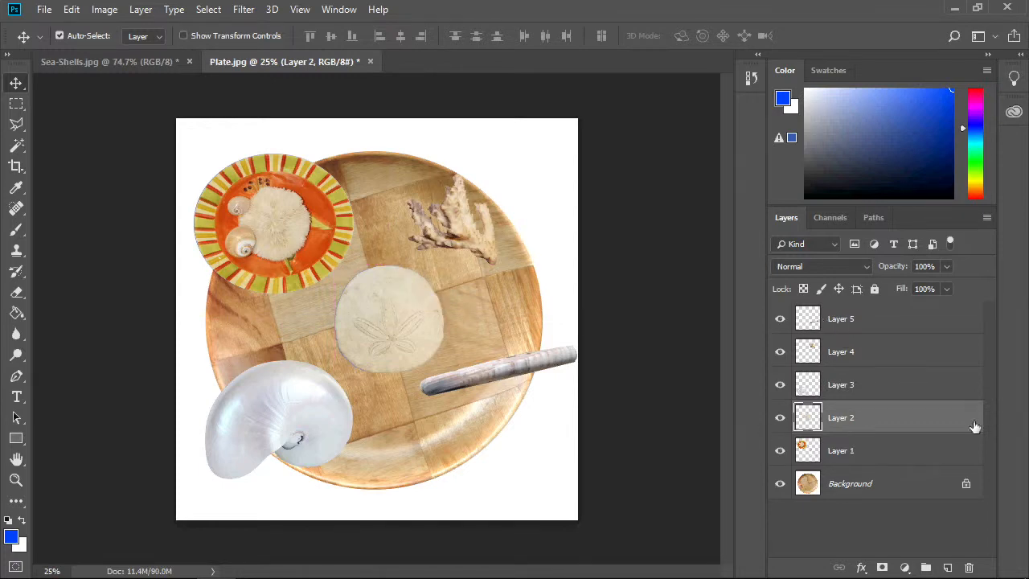
# - Select Layer 1 through Layer 5 together and reduce the selection to Layer 1 alone
pyautogui.click(903, 455)
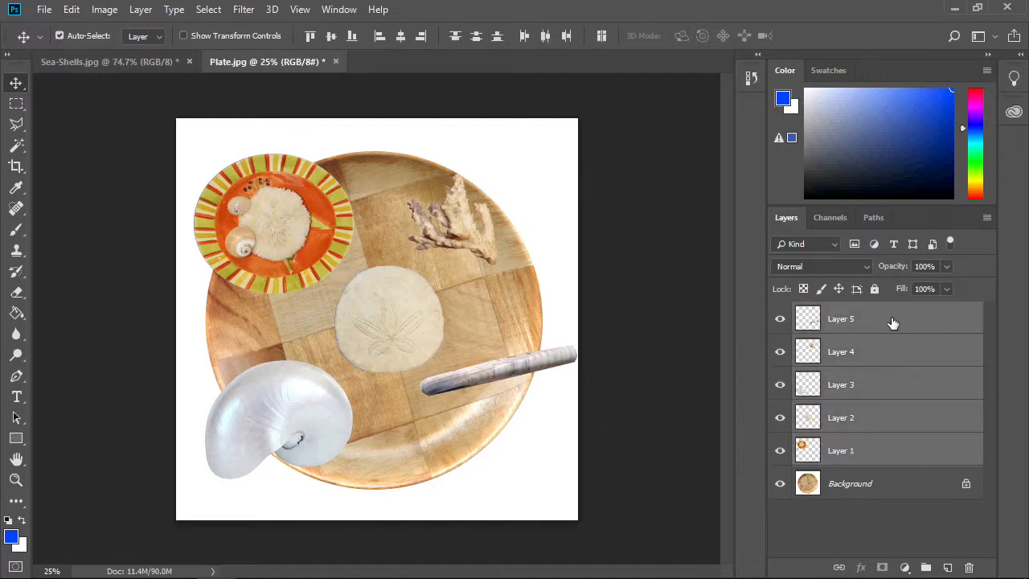
pyautogui.click(878, 457)
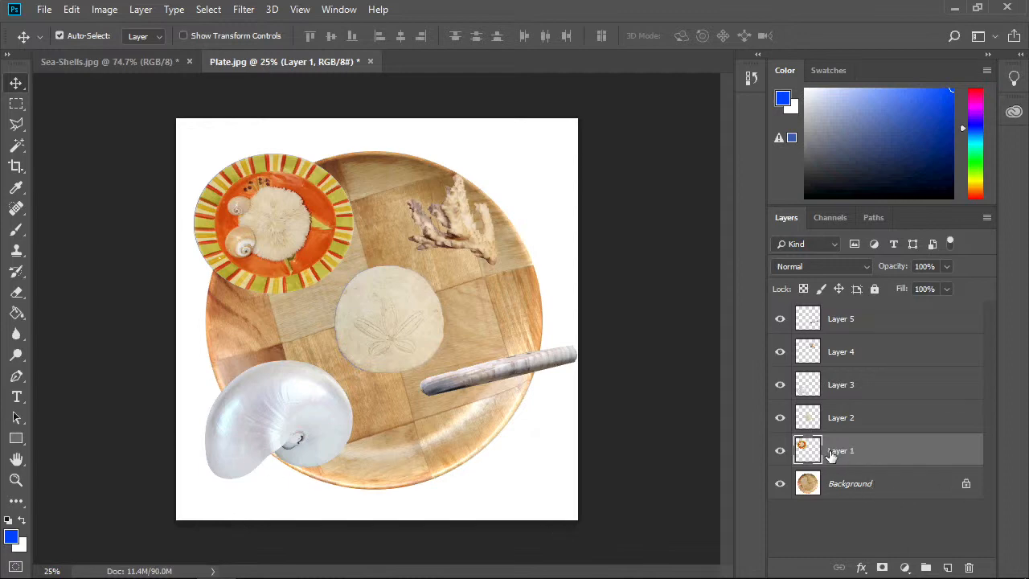
# - Add a drop shadow to Layer 1 with a 129° angle, 14 px distance and 21 px size
pyautogui.click(861, 567)
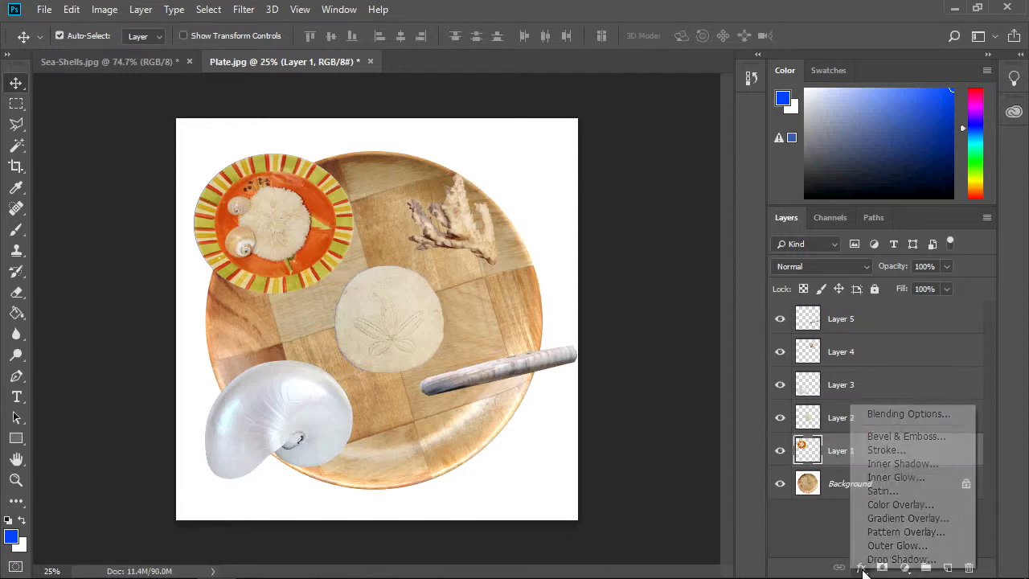
pyautogui.click(915, 559)
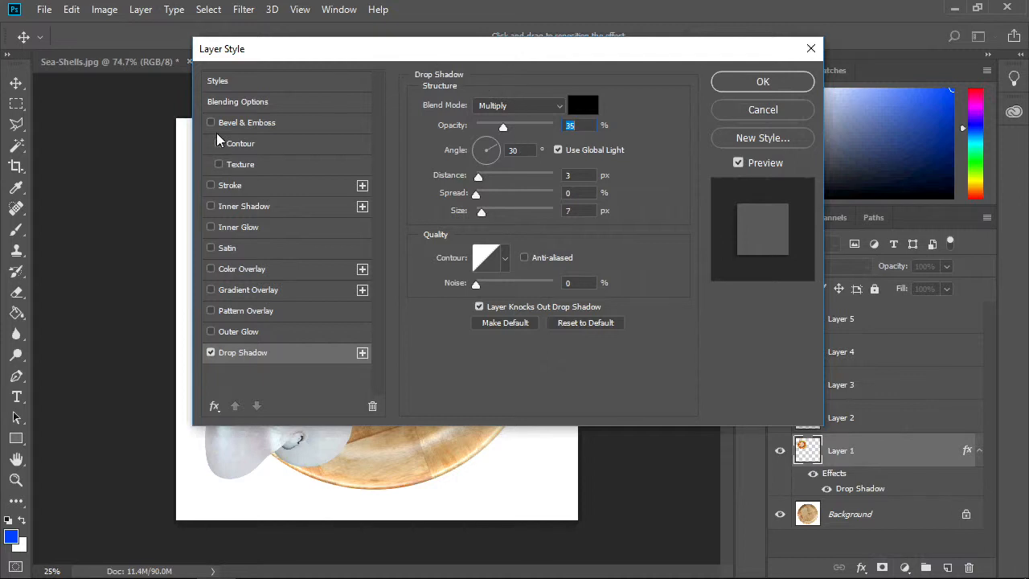
pyautogui.moveTo(312, 62); pyautogui.dragTo(439, 99)
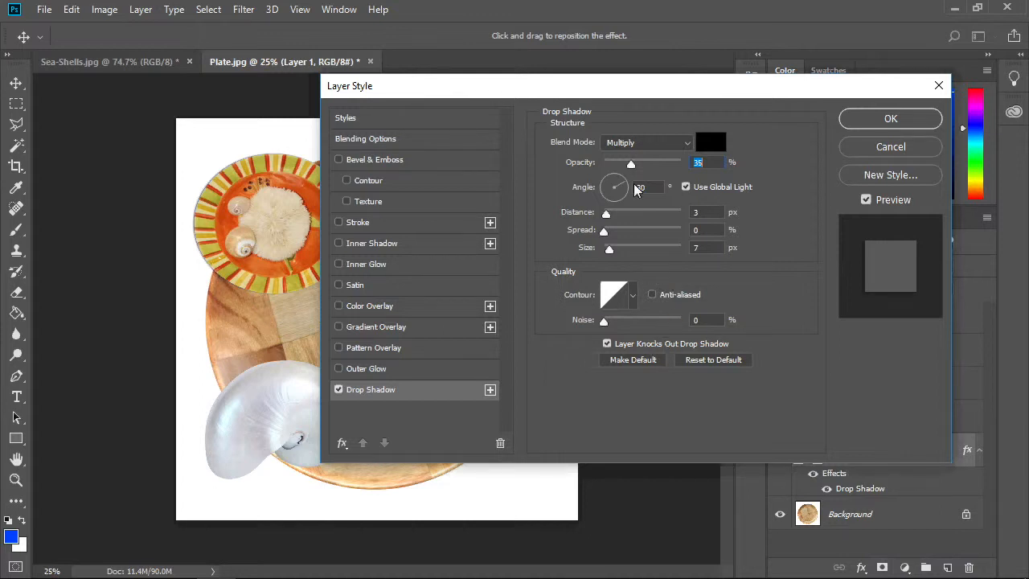
pyautogui.moveTo(619, 178); pyautogui.dragTo(604, 182)
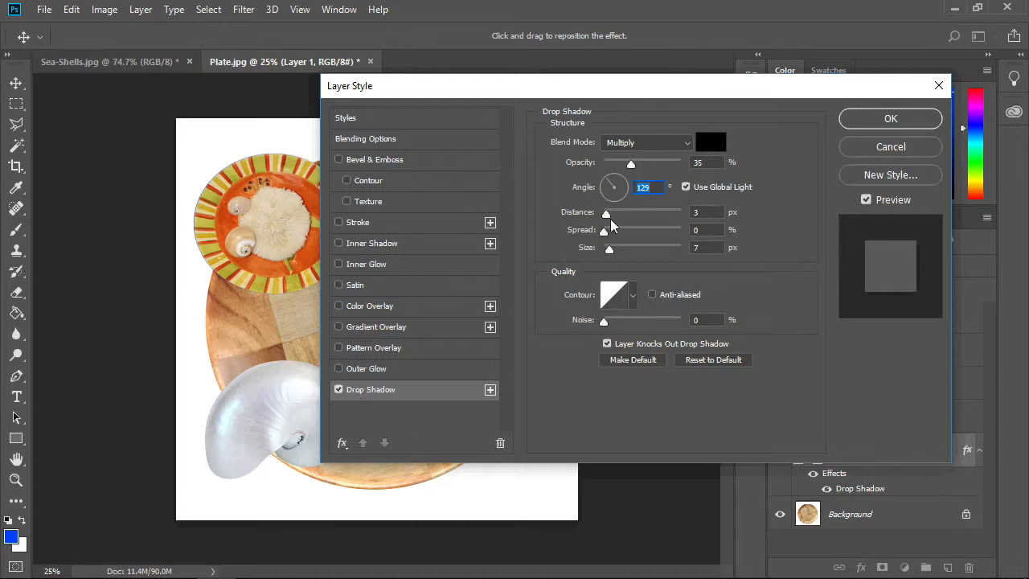
pyautogui.moveTo(606, 214)
pyautogui.mouseDown()
pyautogui.moveTo(667, 215)
pyautogui.moveTo(616, 220)
pyautogui.mouseUp()
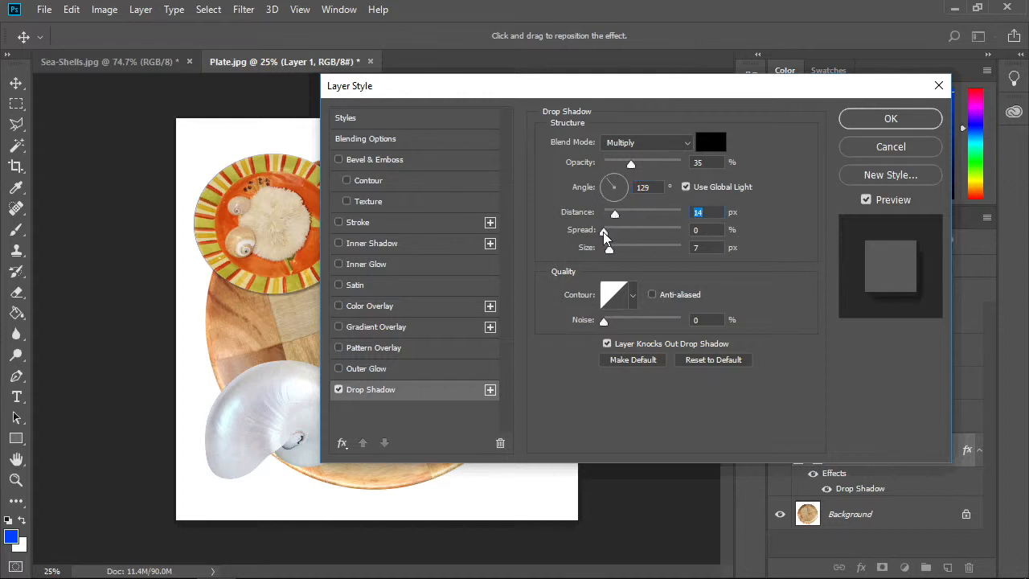
pyautogui.moveTo(605, 234); pyautogui.dragTo(615, 253)
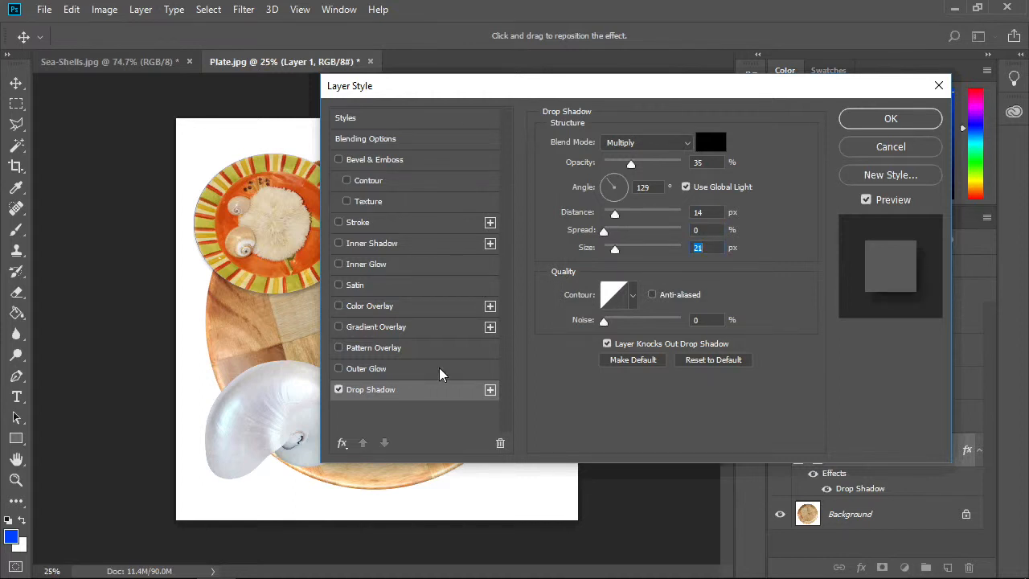
pyautogui.click(868, 118)
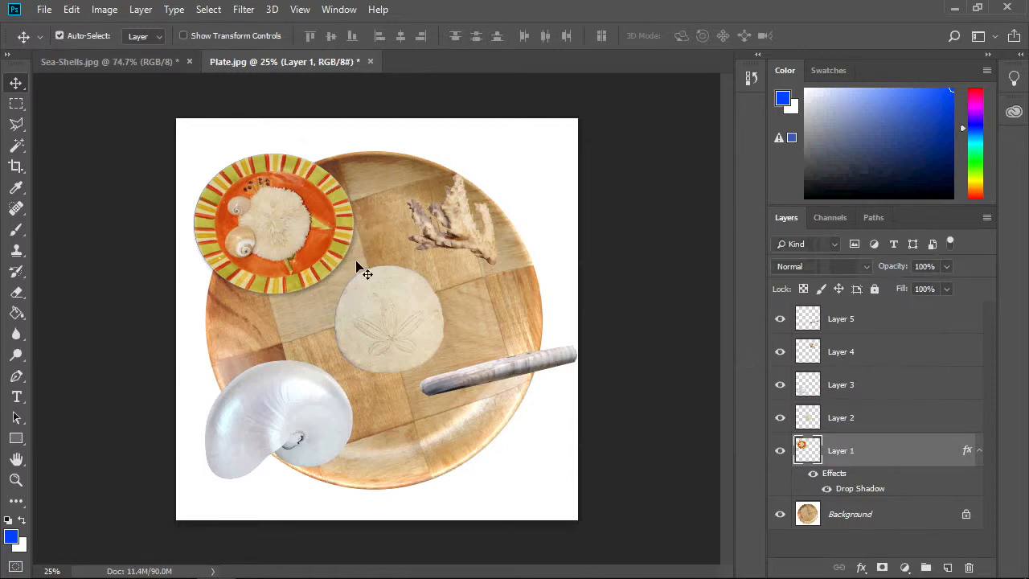
# - Copy Layer 1's layer style and paste it onto Layer 2 through Layer 5 together
pyautogui.rightClick(878, 452)
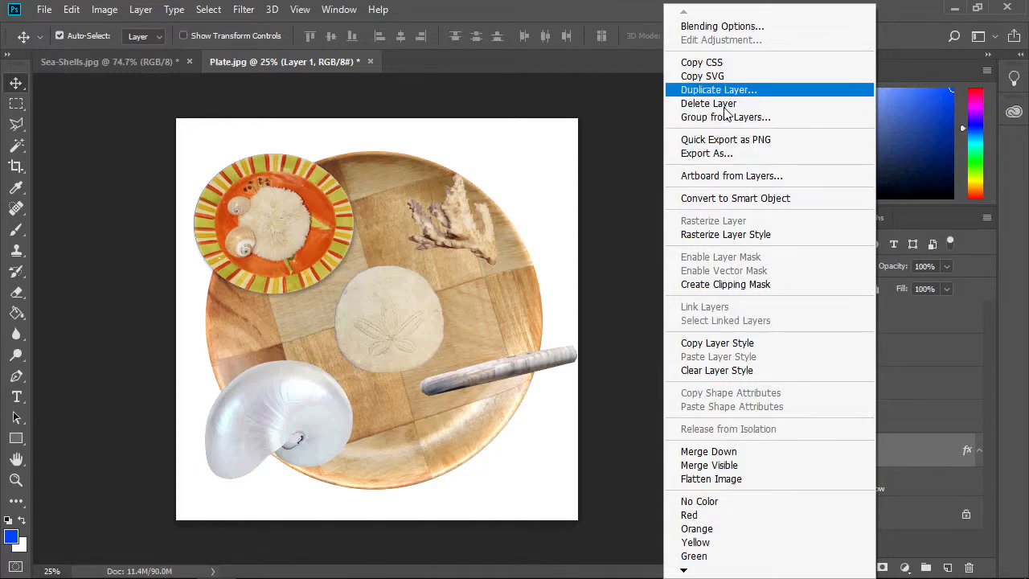
pyautogui.click(717, 344)
pyautogui.click(900, 422)
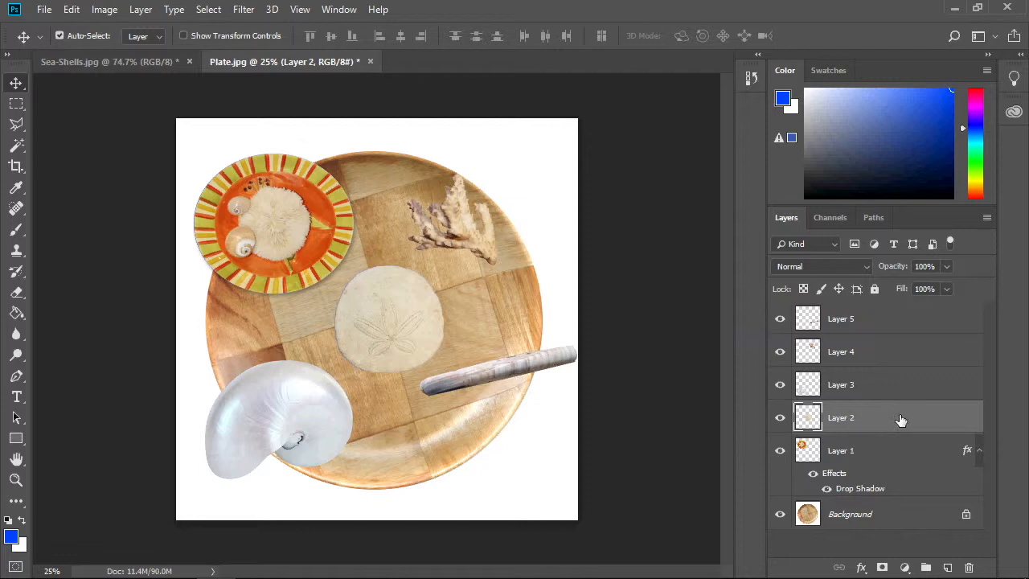
pyautogui.keyDown('shift'); pyautogui.click(910, 324); pyautogui.keyUp('shift')
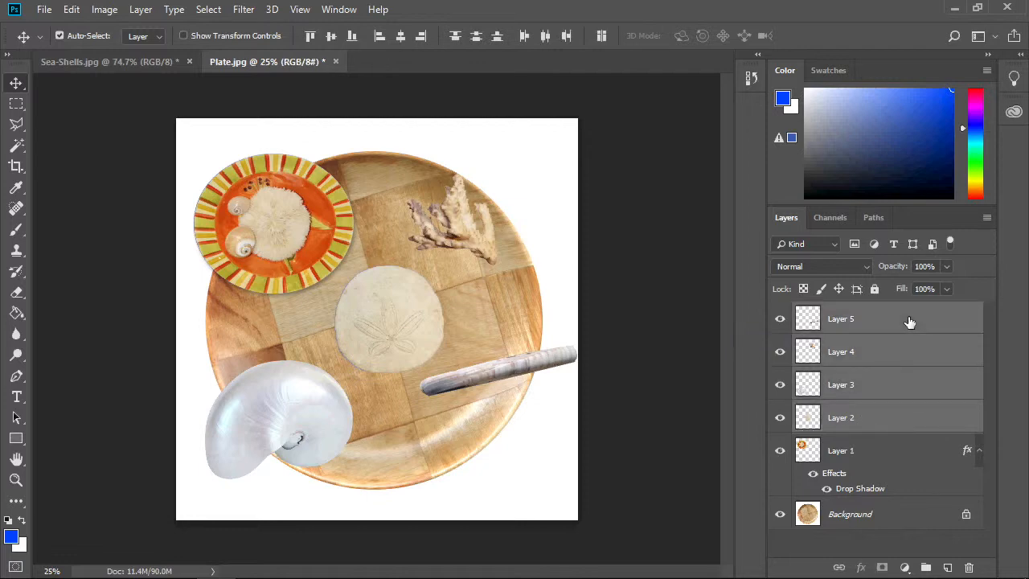
pyautogui.rightClick(893, 321)
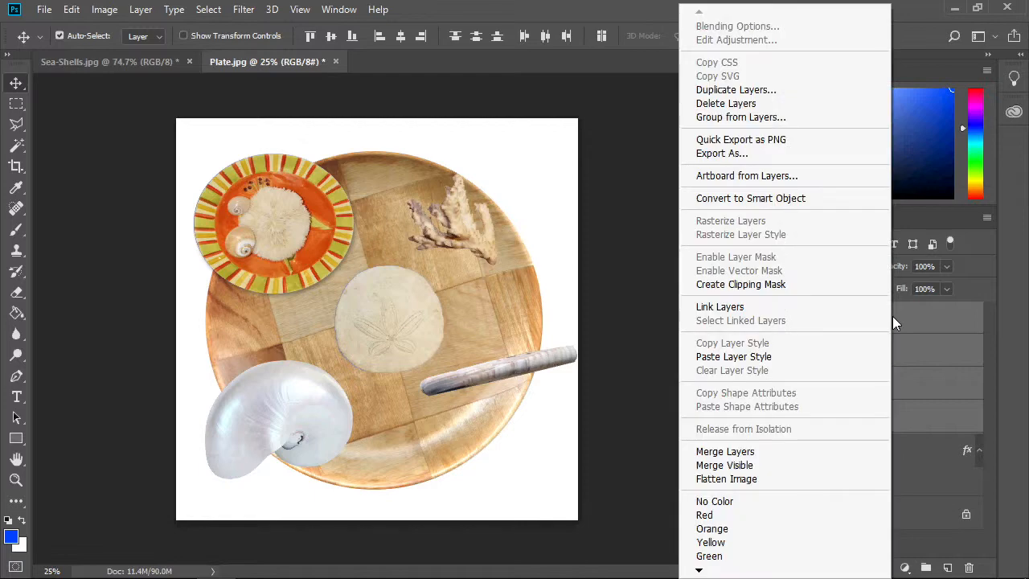
pyautogui.click(757, 358)
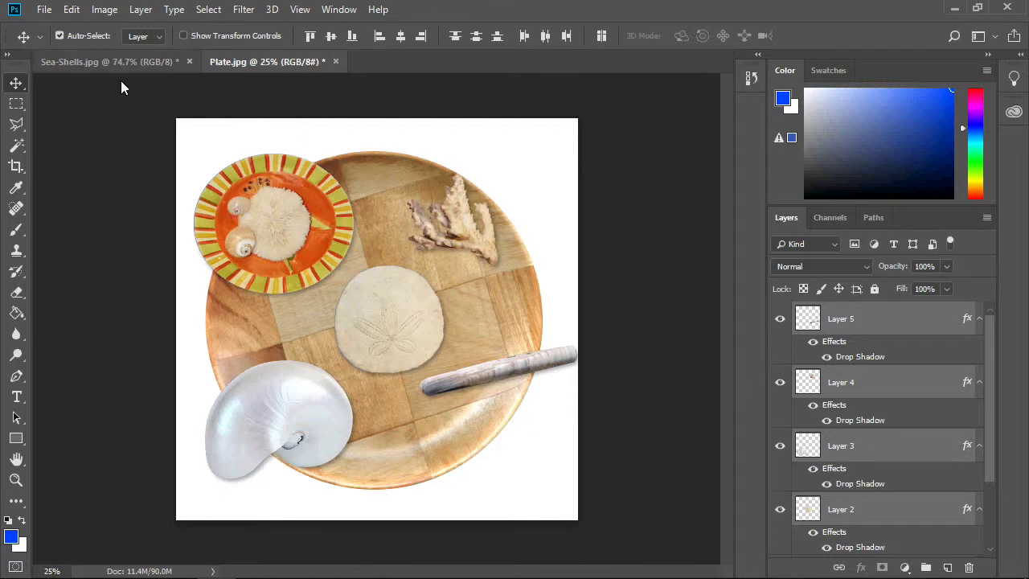
# - Save the document to the Desktop as a layered Photoshop file named Finished Plate, with Maximize Compatibility on
pyautogui.click(44, 9)
pyautogui.click(115, 172)
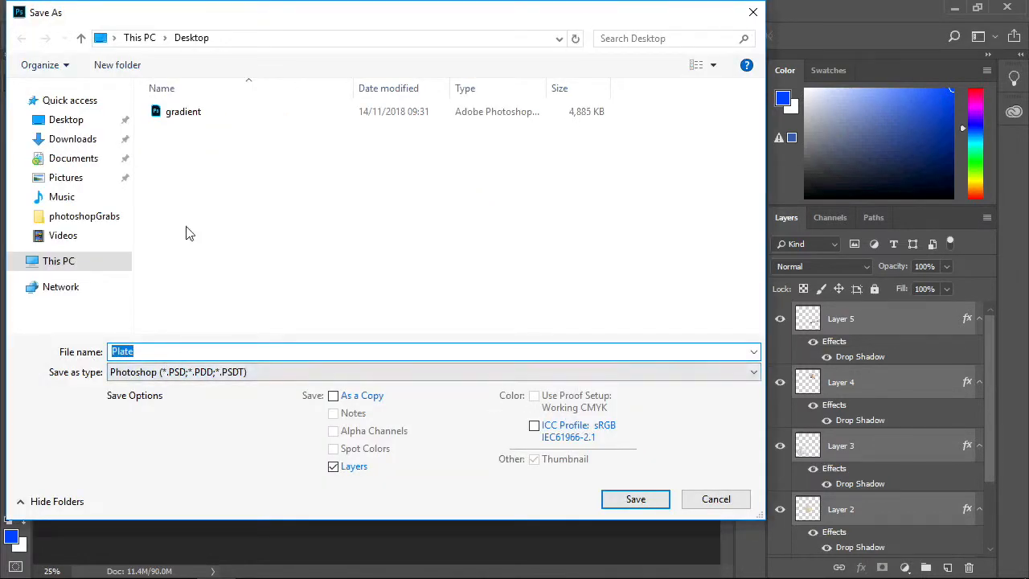
pyautogui.click(89, 129)
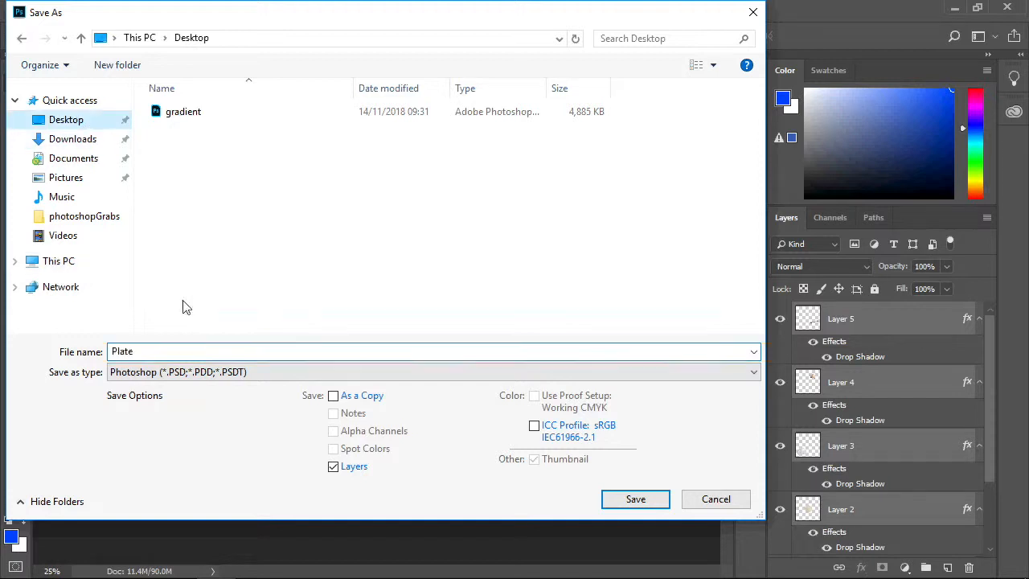
pyautogui.click(111, 352)
pyautogui.click(114, 353)
pyautogui.press('Left')
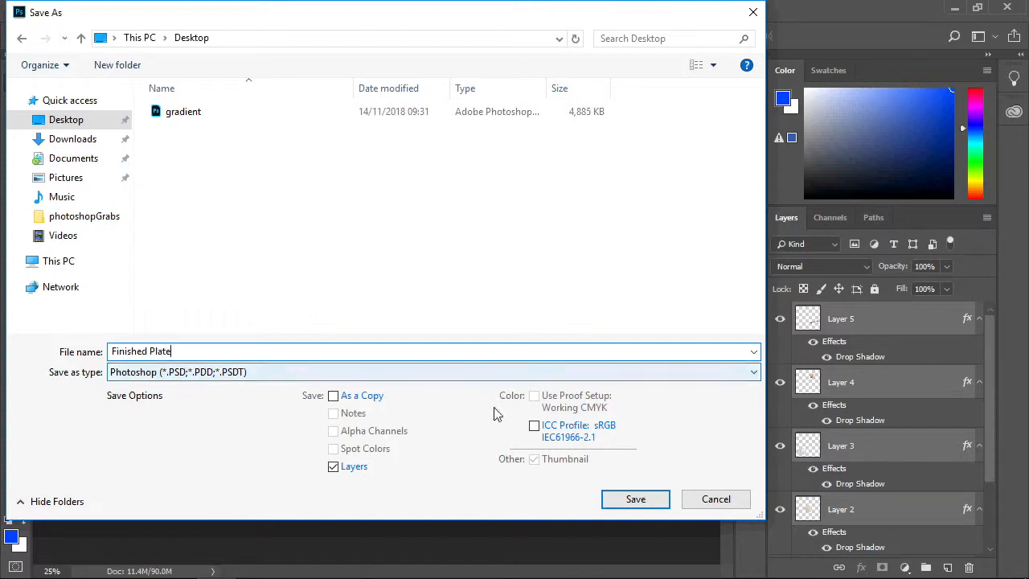
pyautogui.click(637, 499)
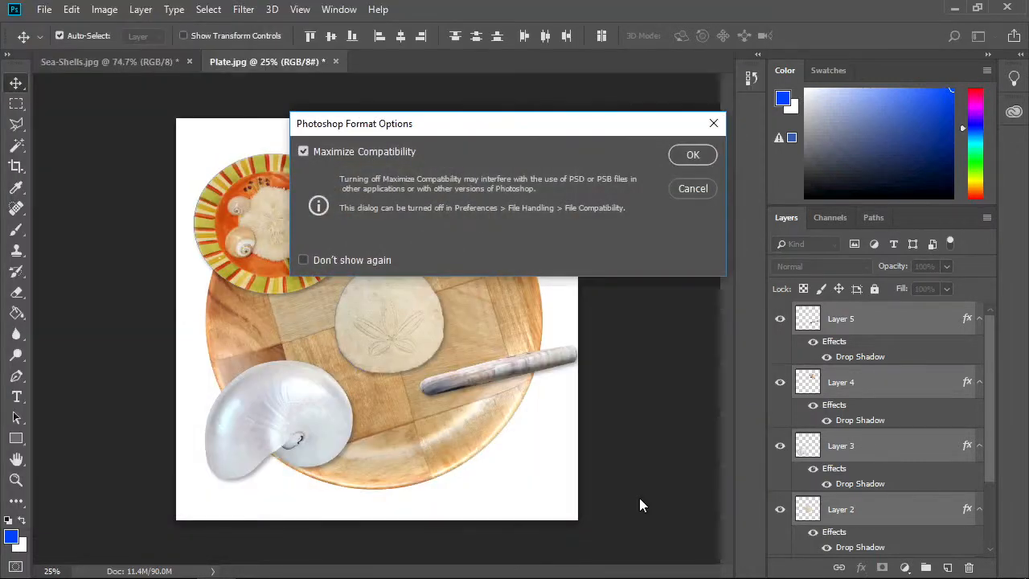
pyautogui.click(693, 155)
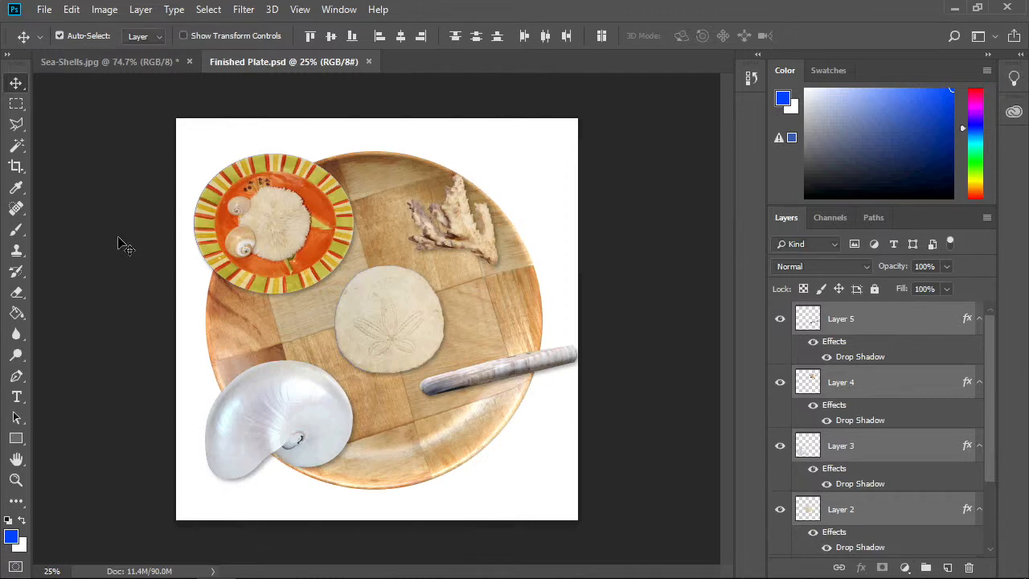
# - Save a JPEG copy named Finished Plate to the Desktop at quality 9 with the Baseline ("Standard") format
pyautogui.click(44, 9)
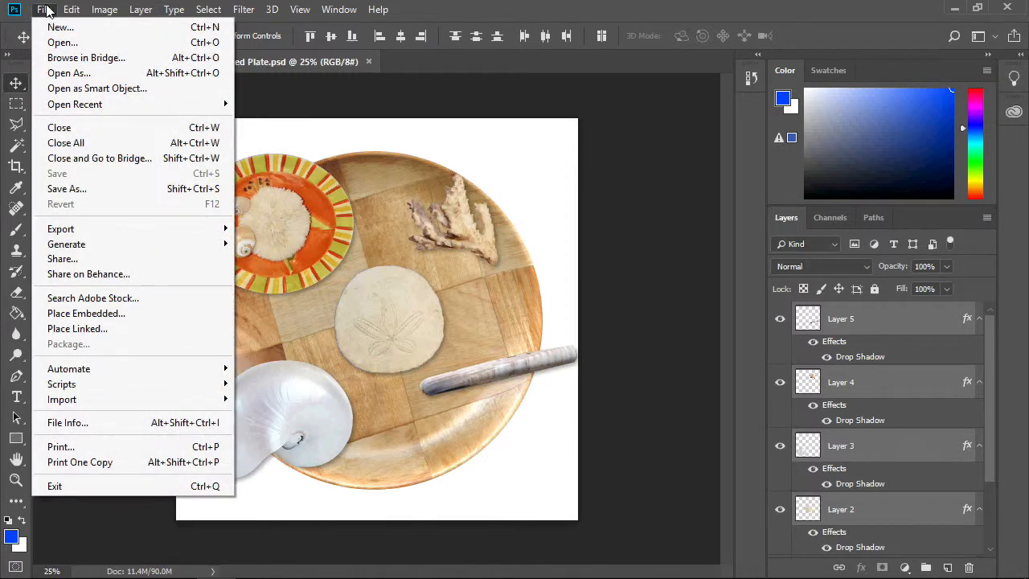
pyautogui.click(113, 189)
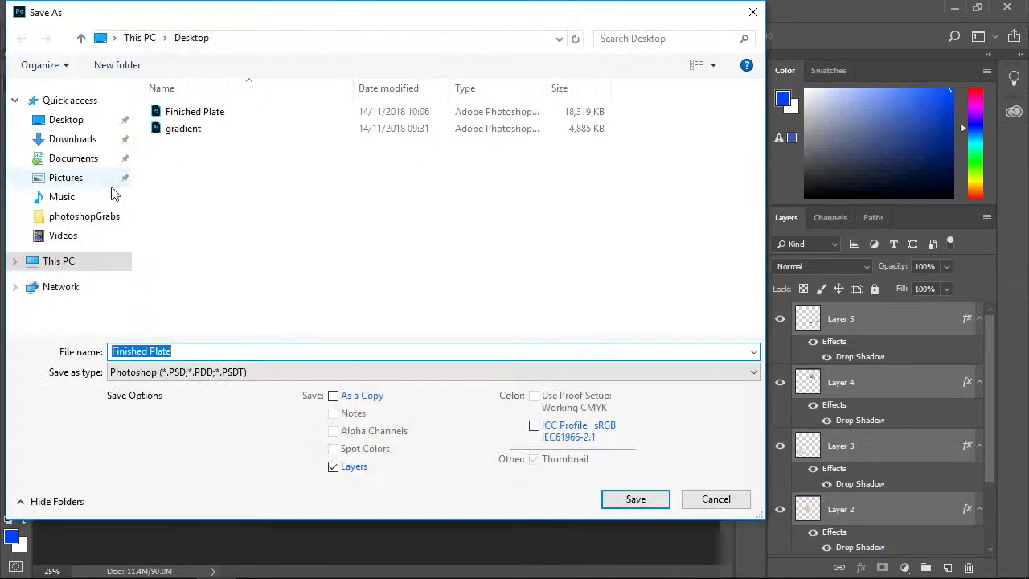
pyautogui.click(201, 372)
pyautogui.click(165, 212)
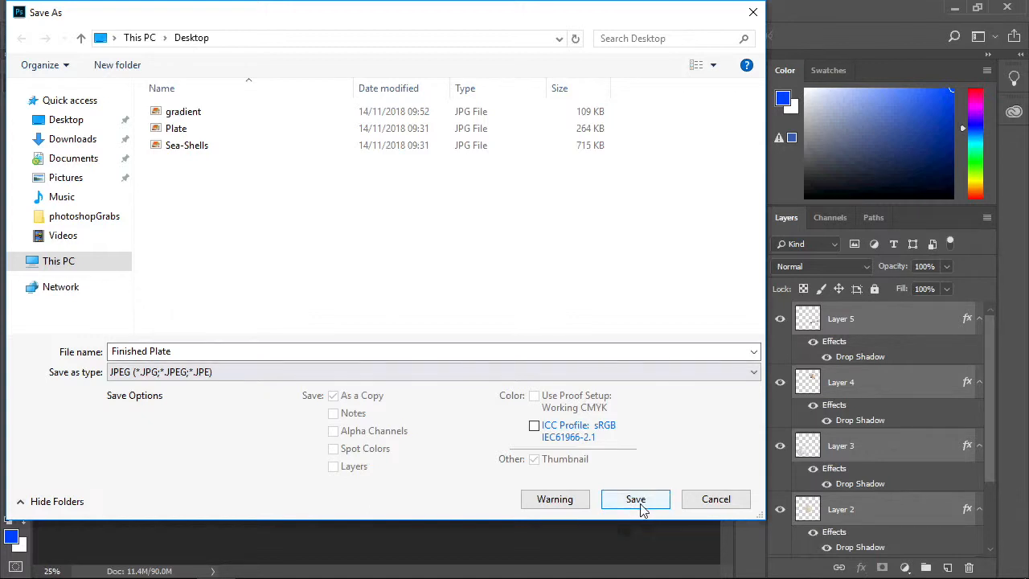
pyautogui.click(67, 120)
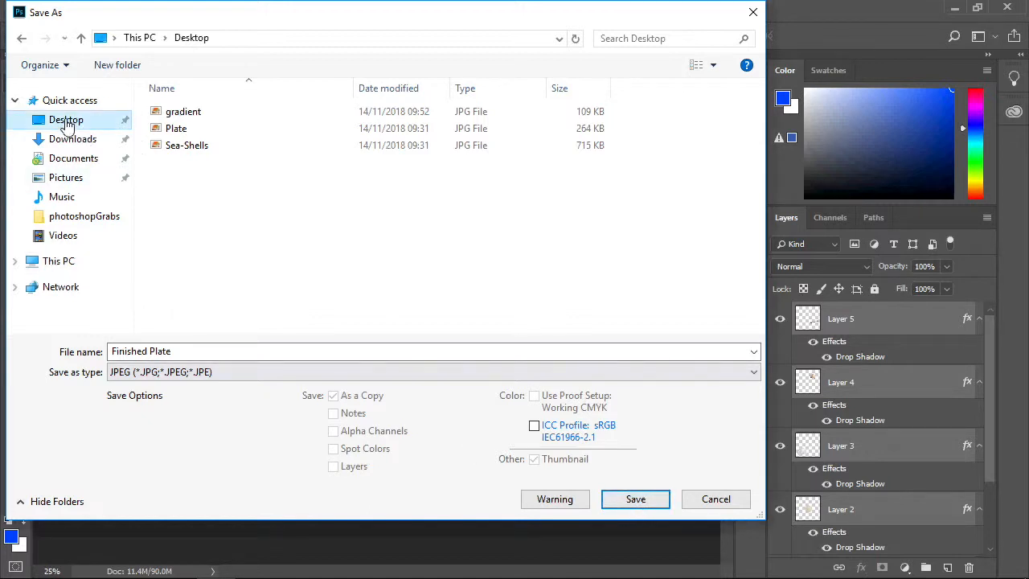
pyautogui.click(644, 497)
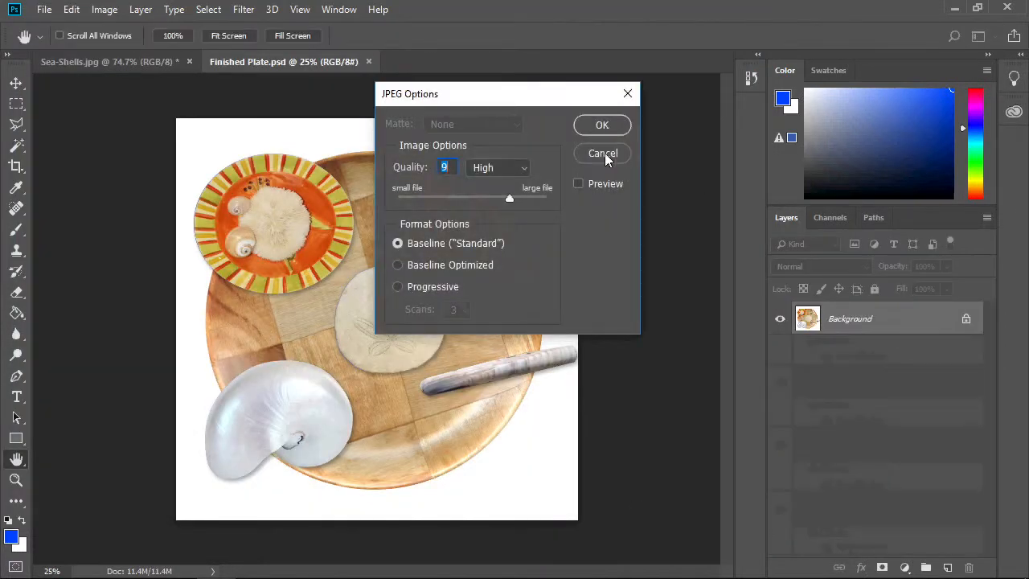
pyautogui.click(602, 124)
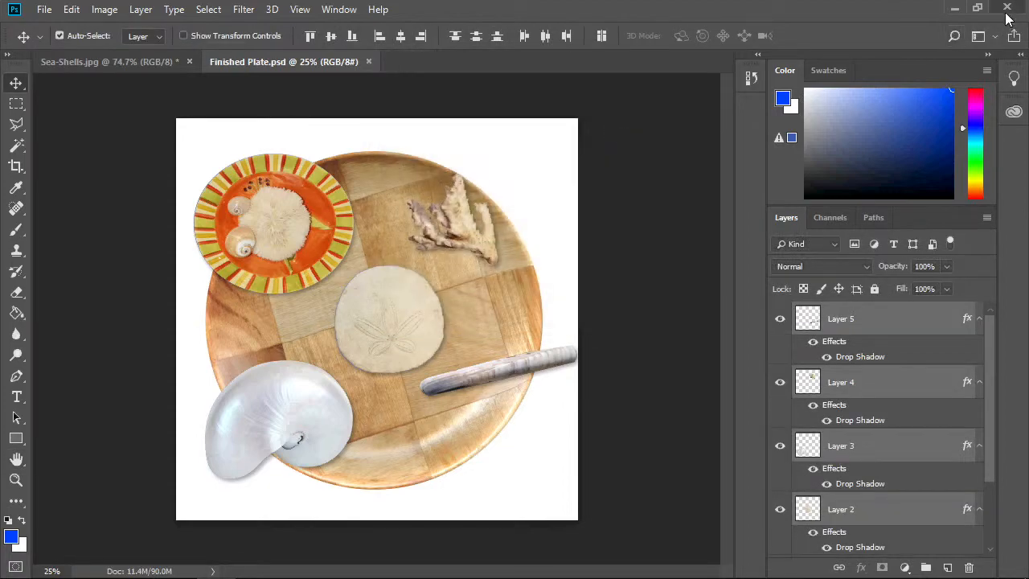
# - Switch to the Windows desktop, move the Finished Plate JPEG apart from the other icons and open its file properties
pyautogui.click(952, 11)
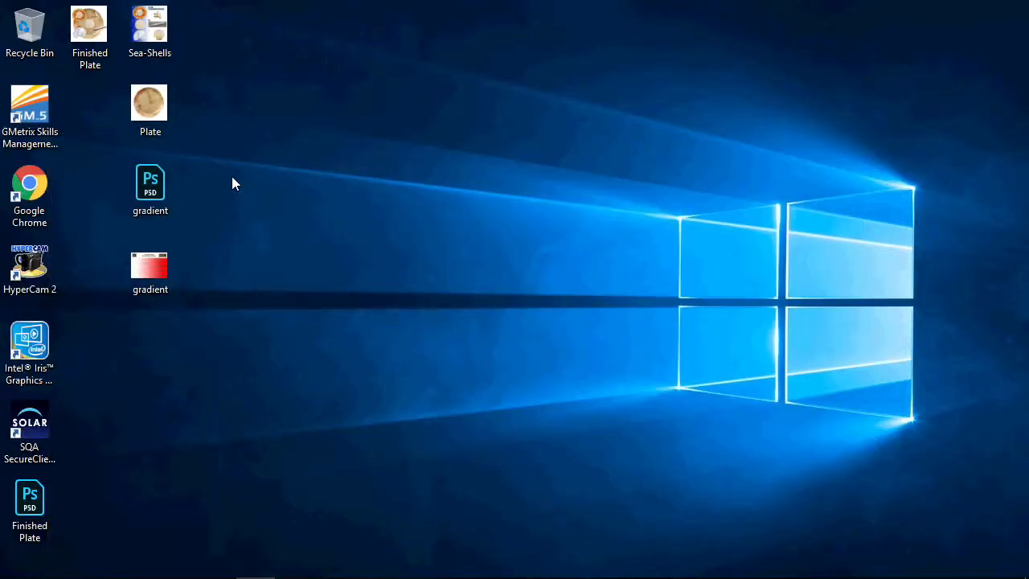
pyautogui.moveTo(93, 22); pyautogui.dragTo(297, 60)
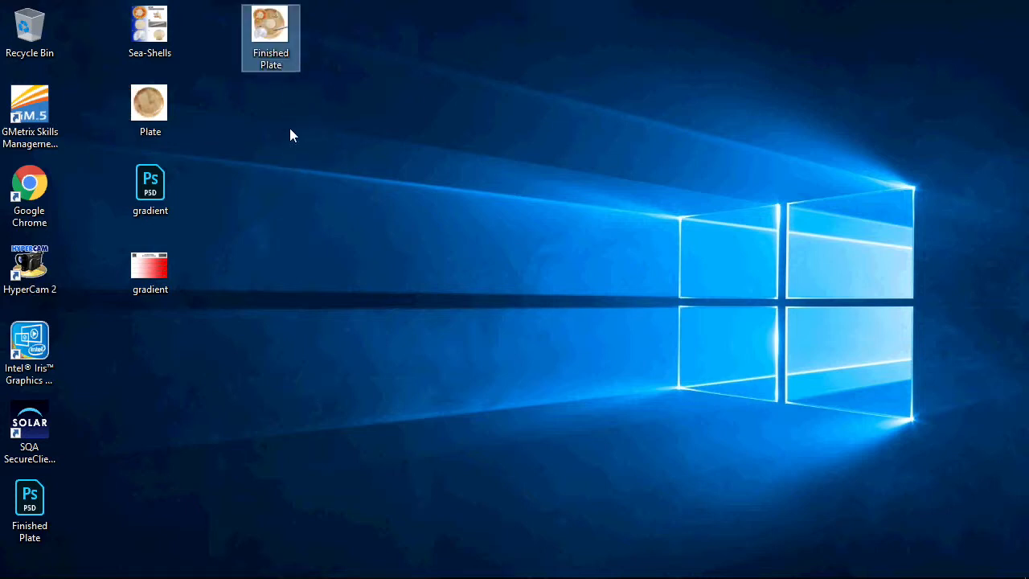
pyautogui.rightClick(279, 28)
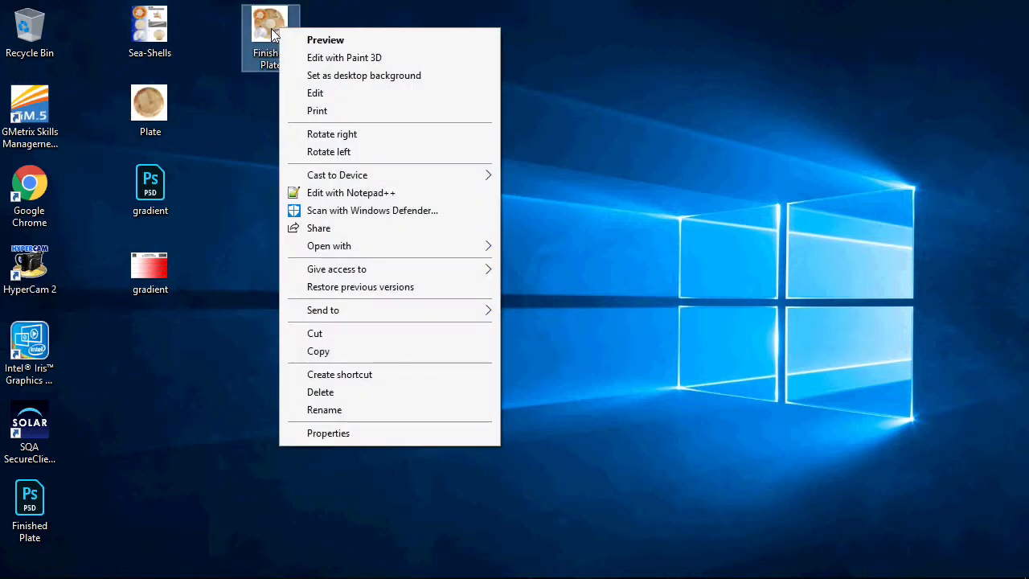
pyautogui.click(356, 434)
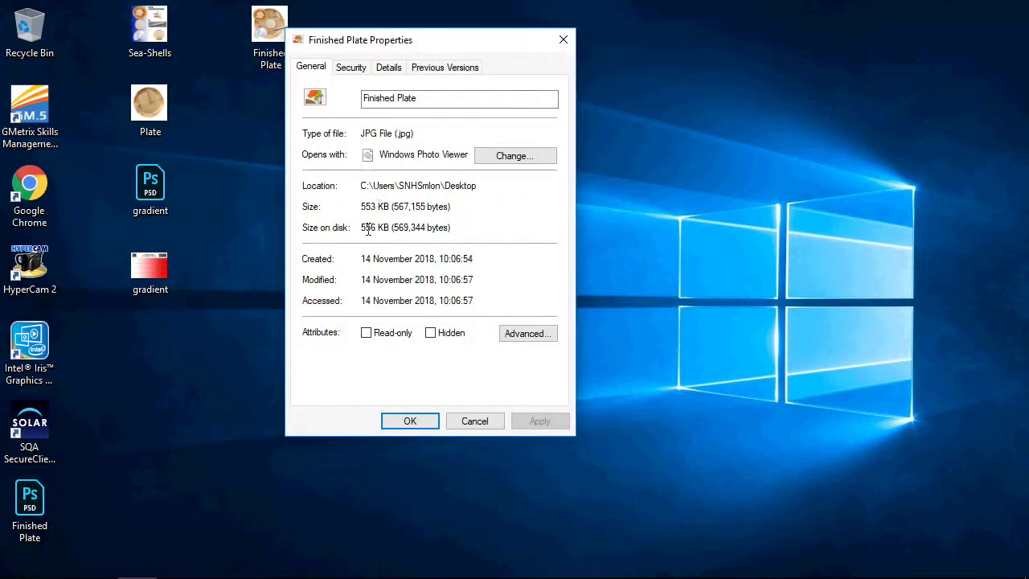